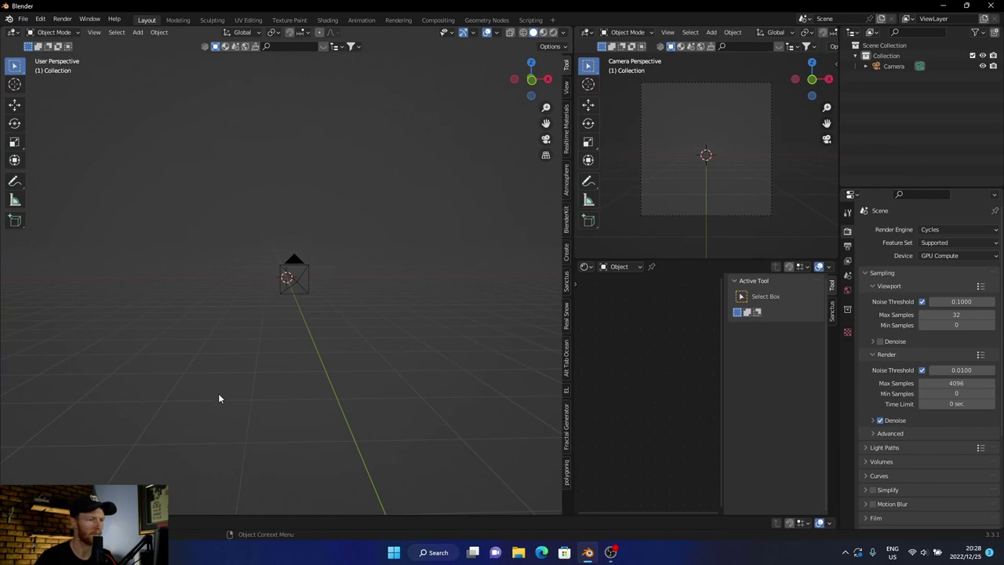
- Add a mesh plane and scale it up about 7.68 times as the ground floor
middle_click_drag(219, 398, 243, 405)
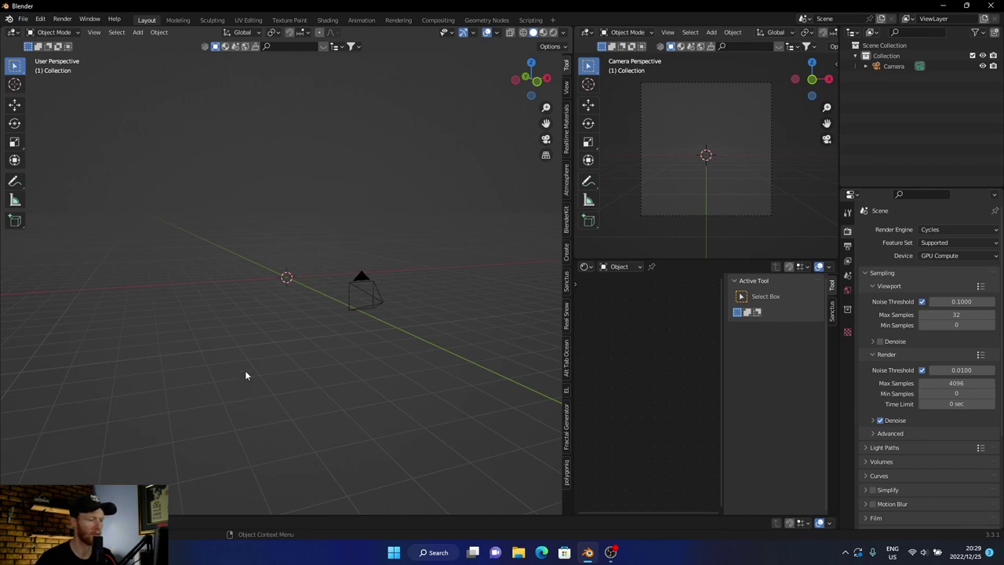
key("shift+a")
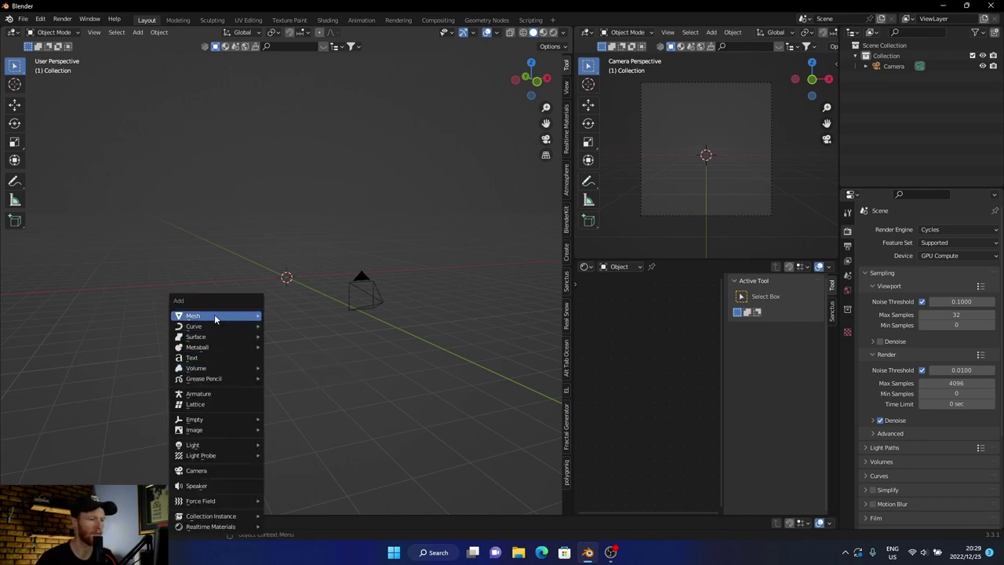
mouse_move(214, 315)
left_click(291, 315)
key("s")
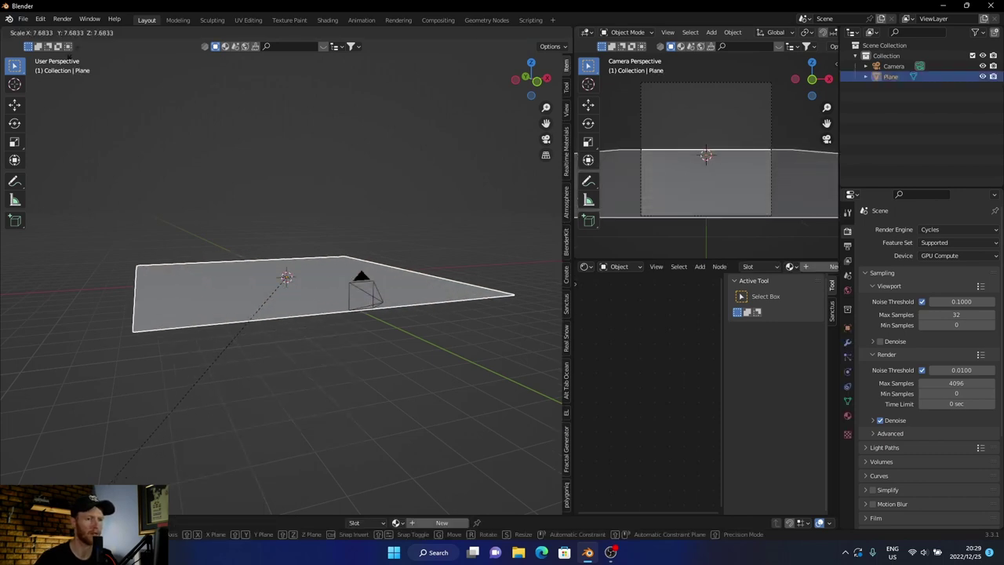
left_click(73, 53)
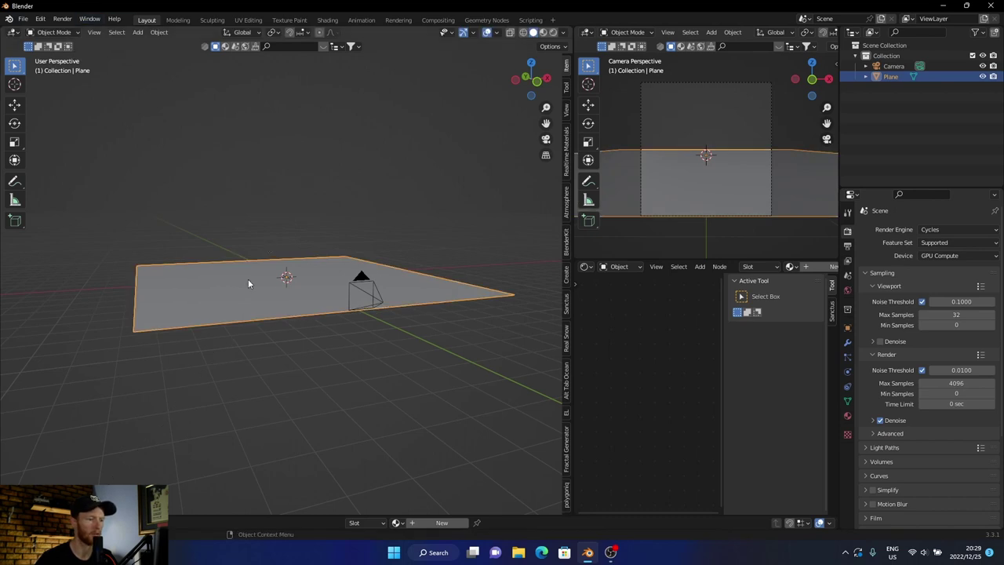
middle_click_drag(262, 337, 253, 351)
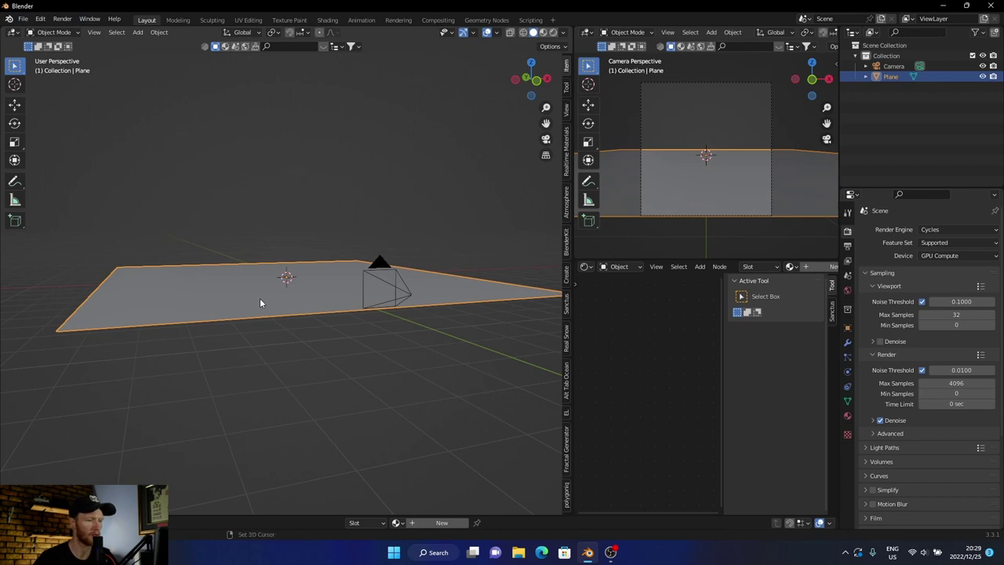
- Add a UV sphere, nudge it along Y in top view, and scale it up about 2.69 times
key("shift+a")
mouse_move(263, 299)
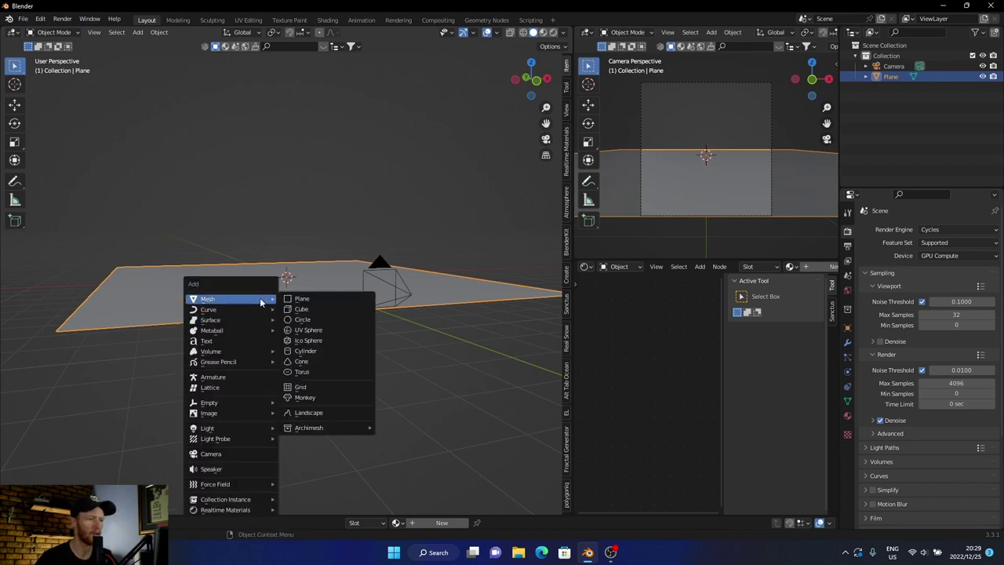
left_click(321, 331)
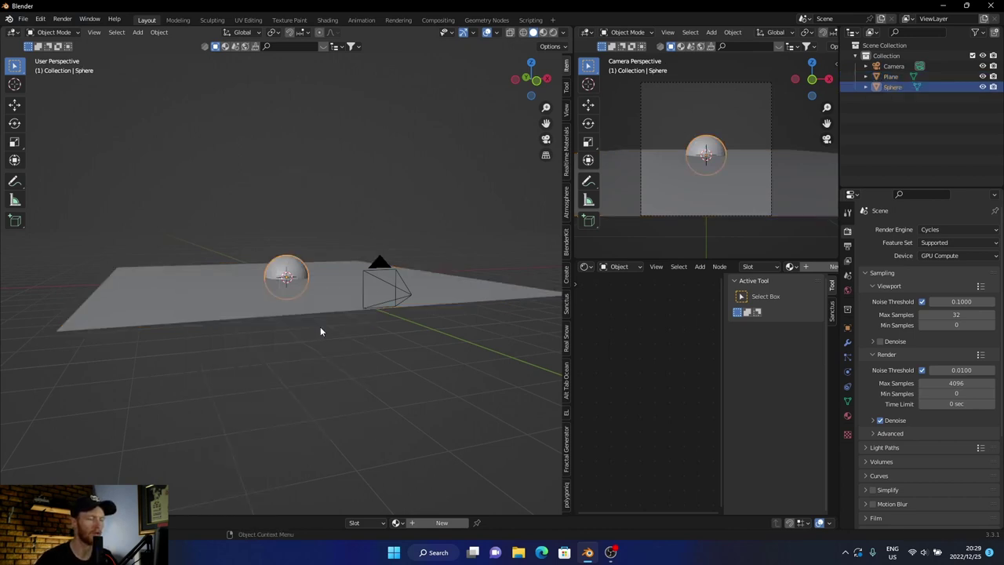
left_click(532, 64)
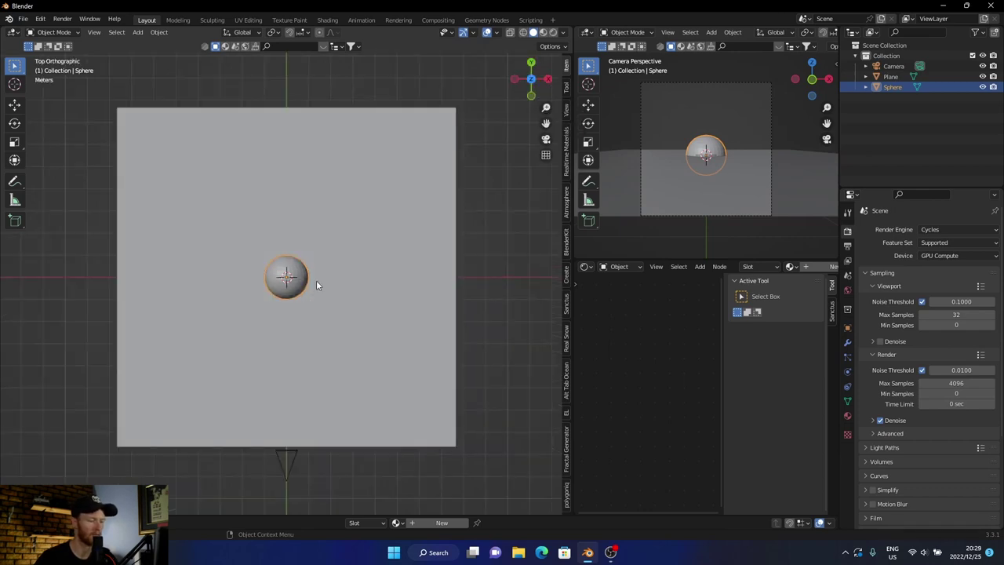
key("g")
key("y")
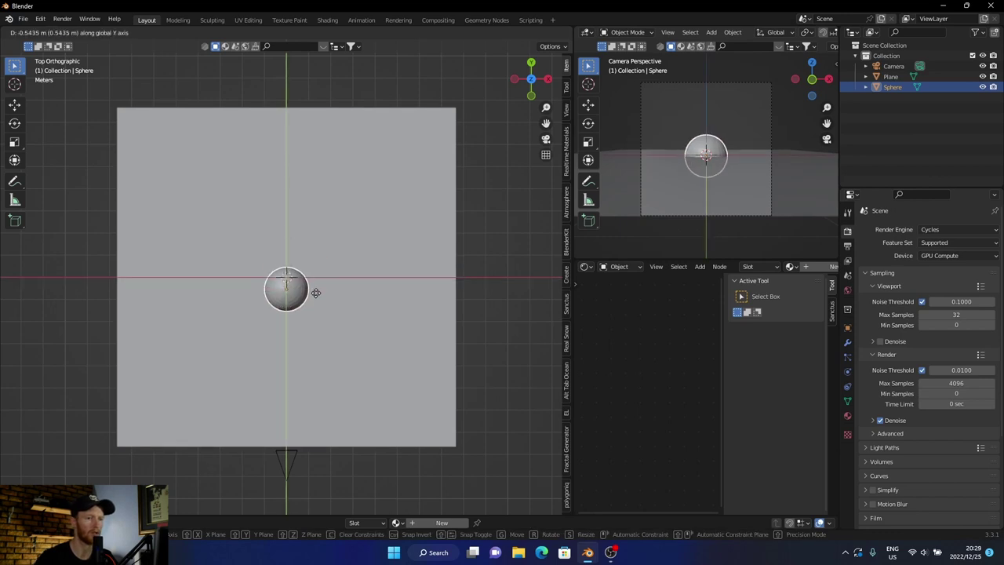
left_click(314, 309)
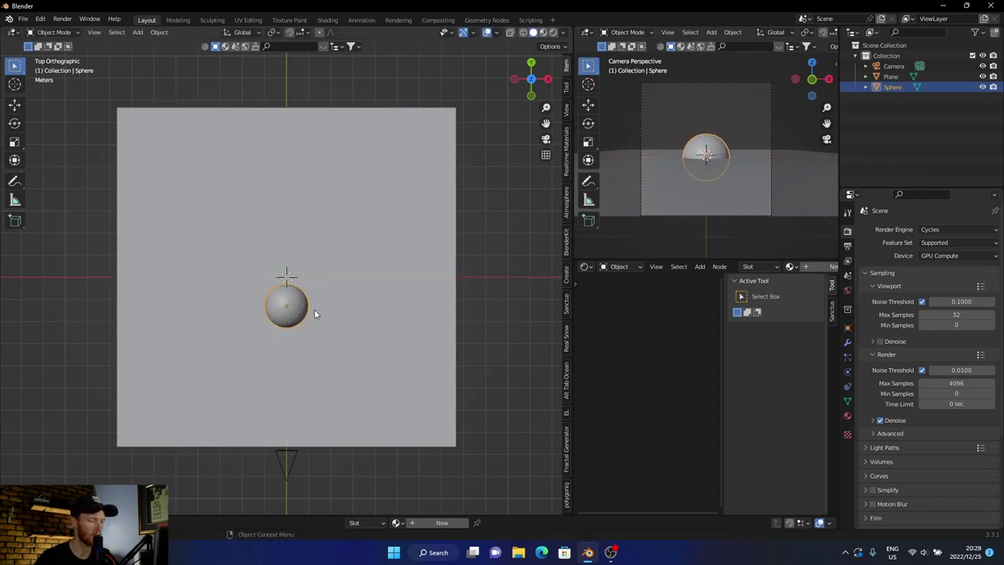
key("s")
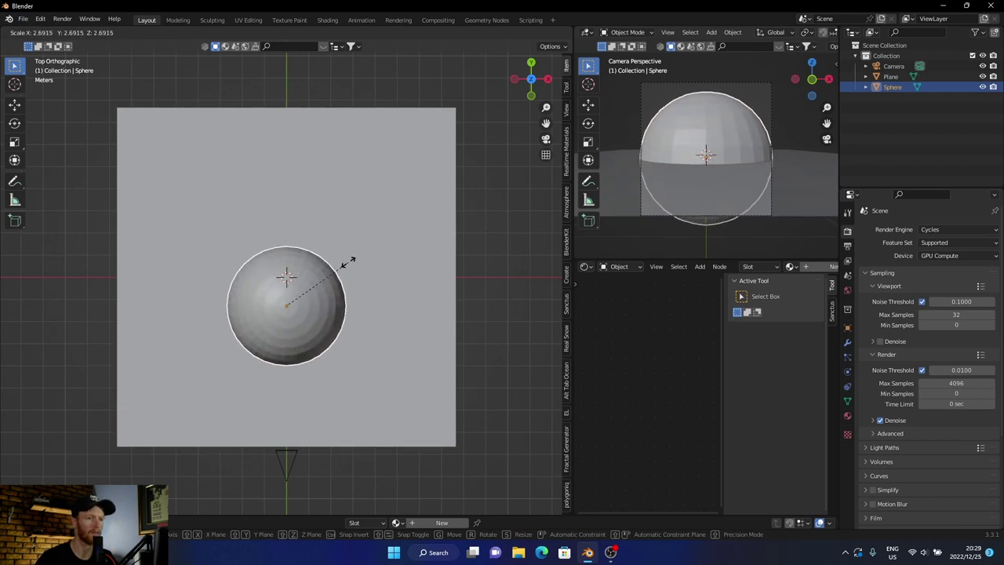
left_click(349, 265)
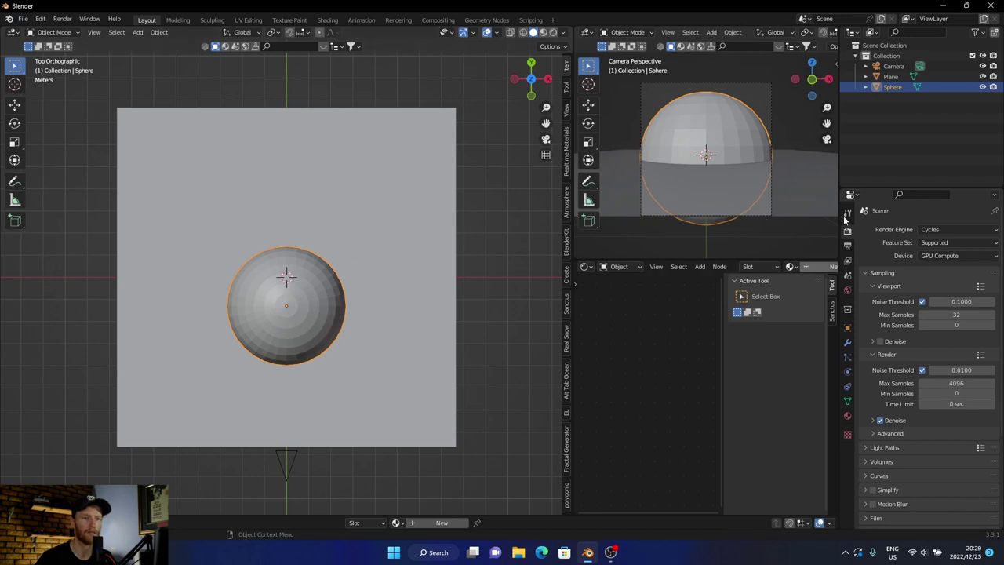
- Raise the camera's Lens Shift Y so the dome sits lower in the camera view
left_click(893, 66)
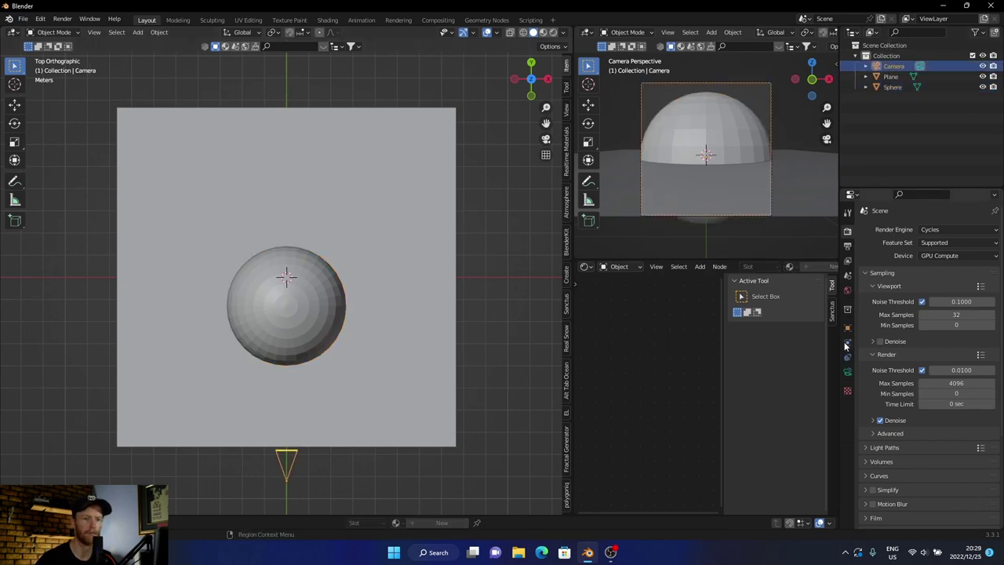
left_click(847, 372)
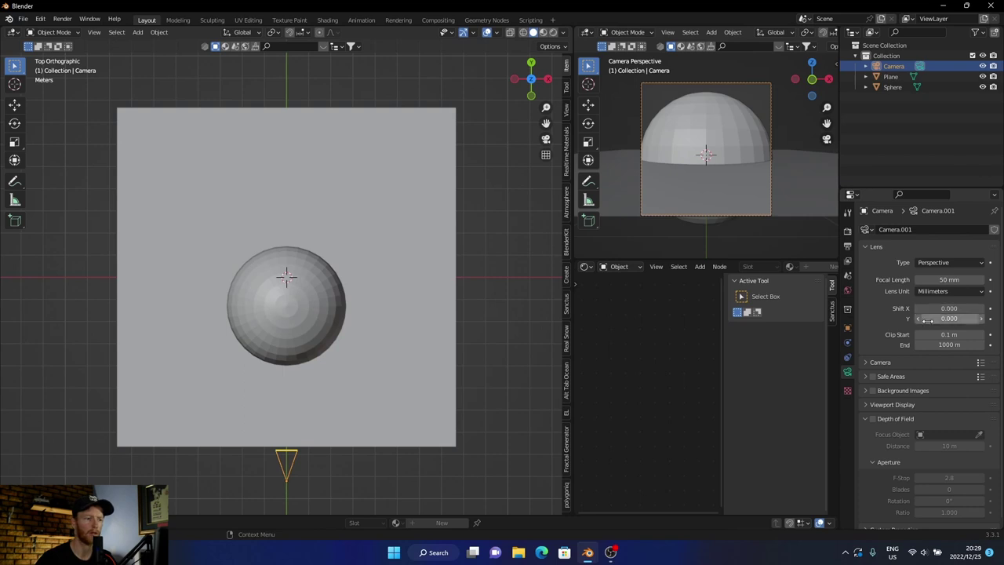
left_click(546, 139)
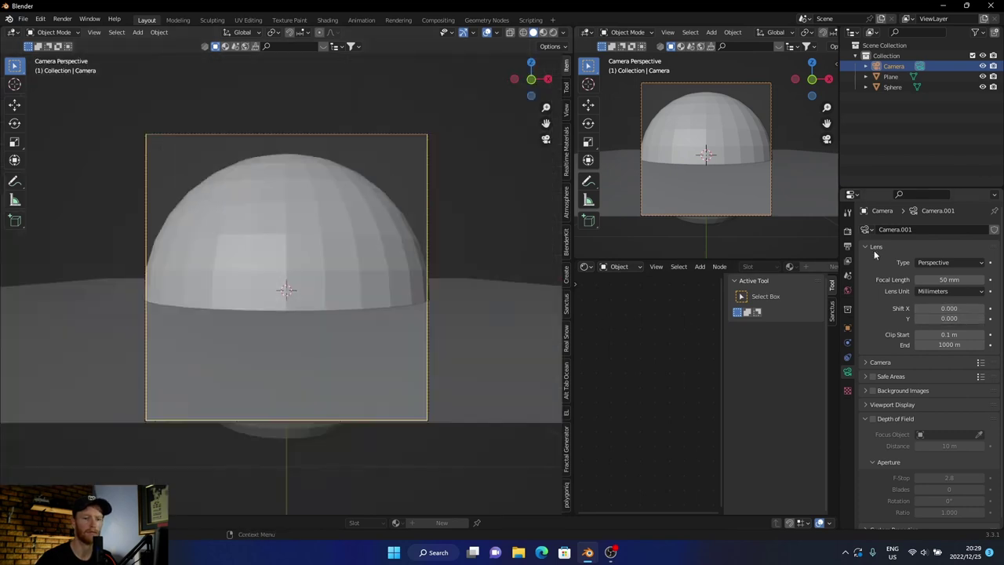
left_click_drag(949, 318, 1003, 318)
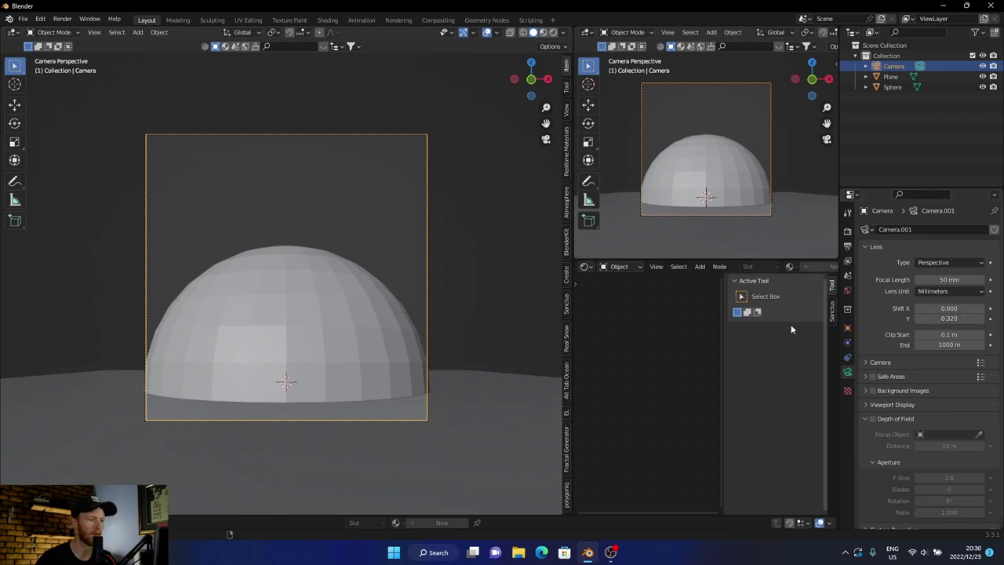
- Resize the sphere, move it along Y toward the camera, and shrink it to about 0.76
left_click(293, 330)
key("s")
left_click(298, 322)
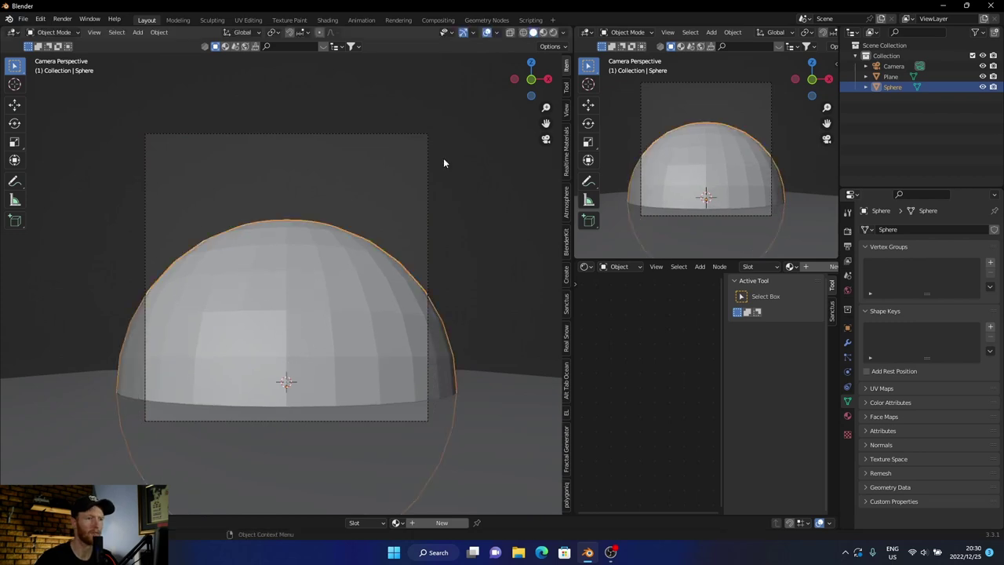
left_click(532, 62)
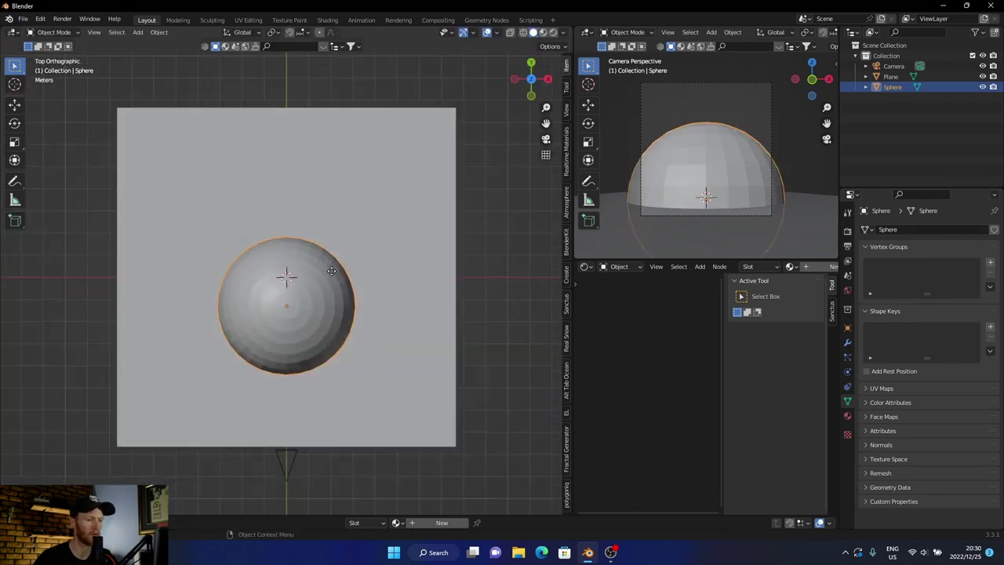
key("g")
key("y")
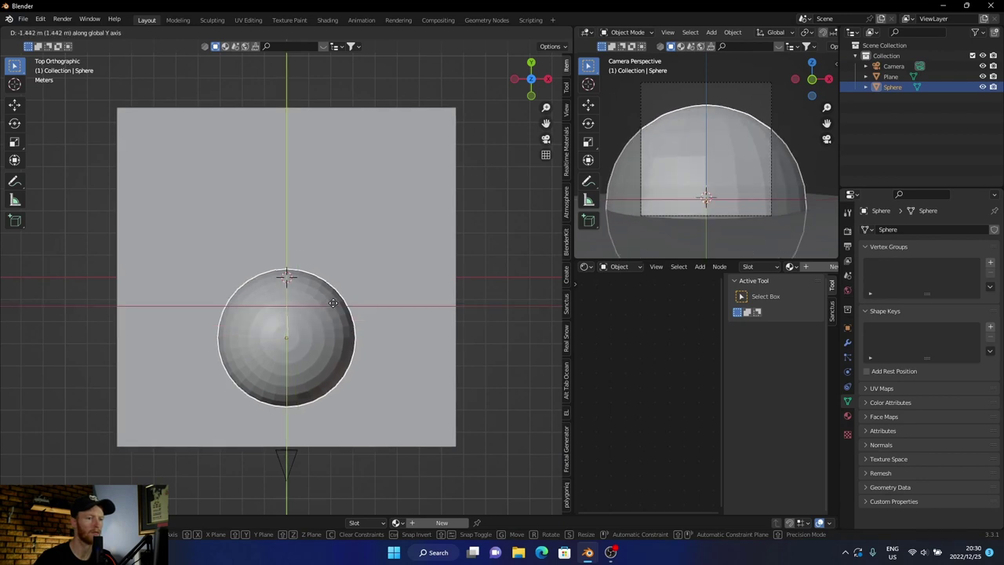
left_click(332, 306)
key("s")
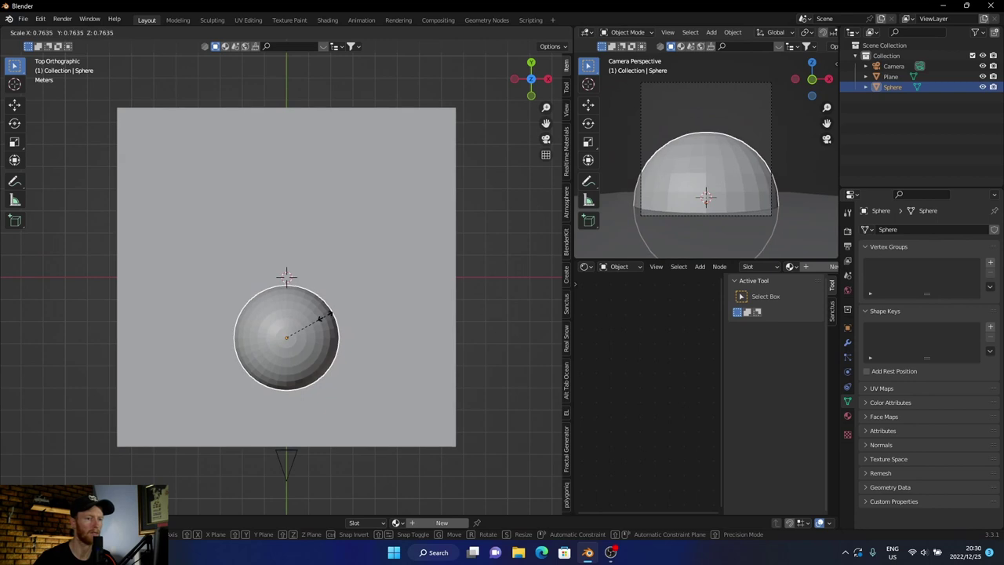
left_click(325, 315)
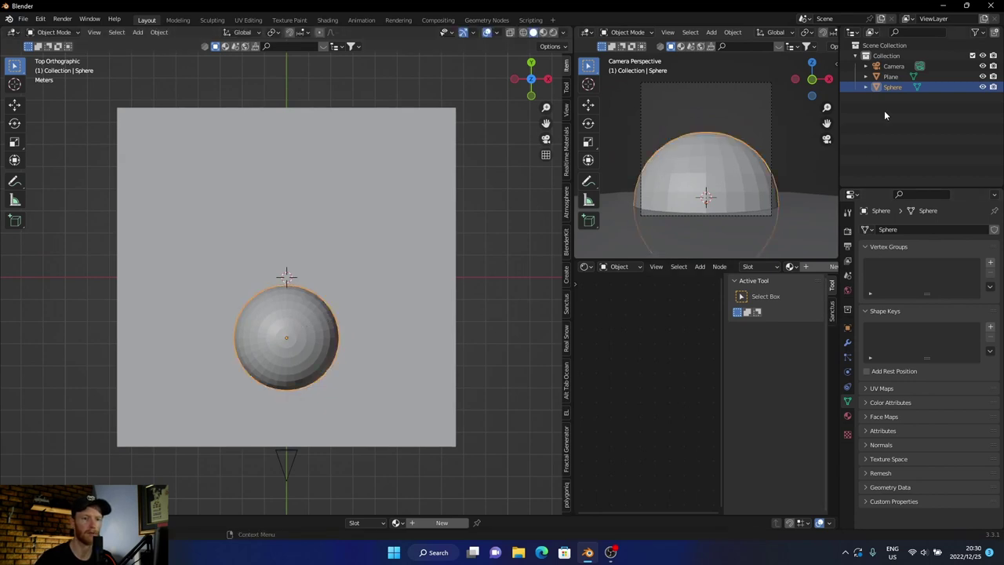
- Set the camera's Shift Y to 0.320, then raise it to about 0.43
left_click(893, 66)
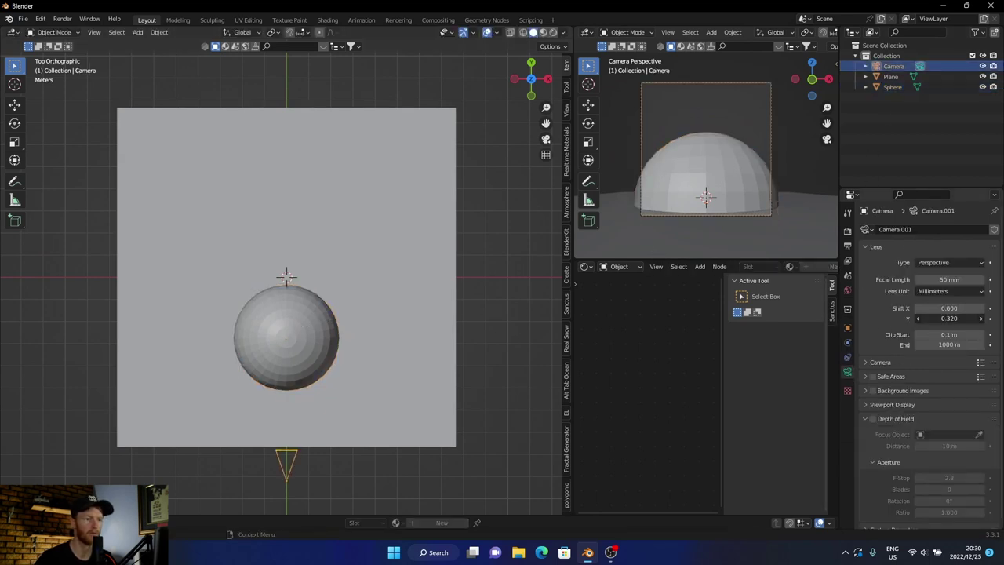
double_click(950, 318)
key("Return")
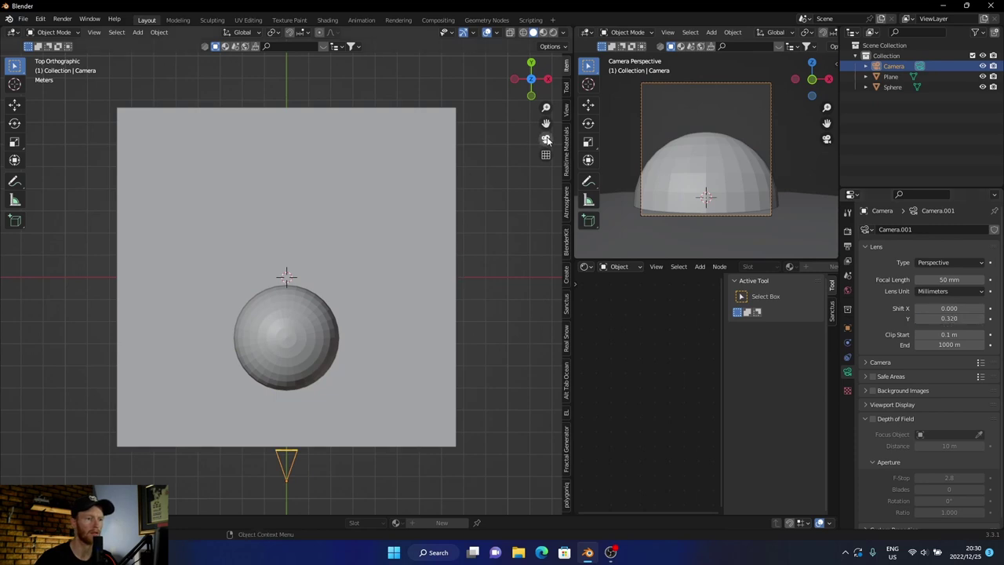
left_click(545, 139)
left_click_drag(949, 318, 995, 318)
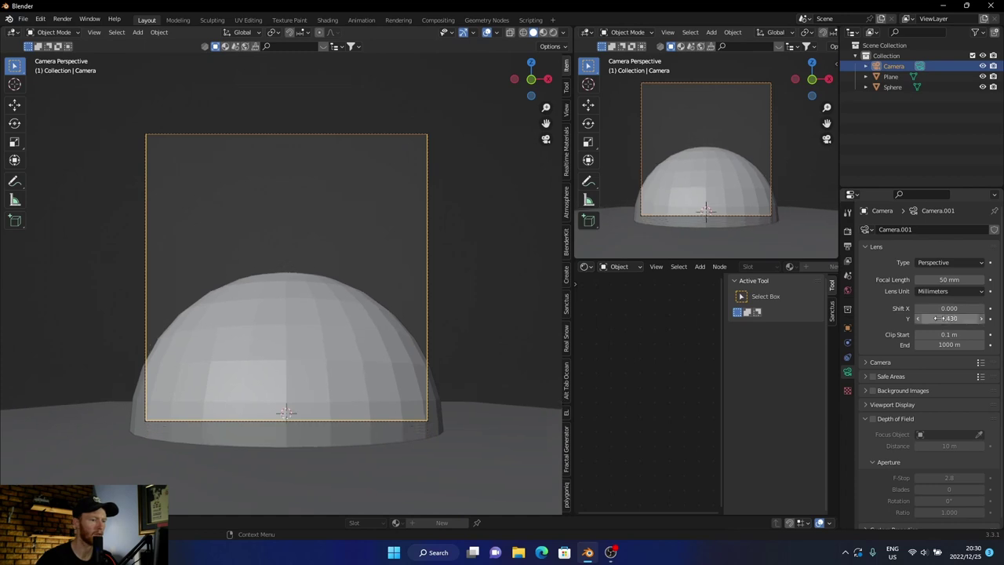
- Apply Shade Smooth to the dome sphere
left_click(260, 330)
right_click(261, 330)
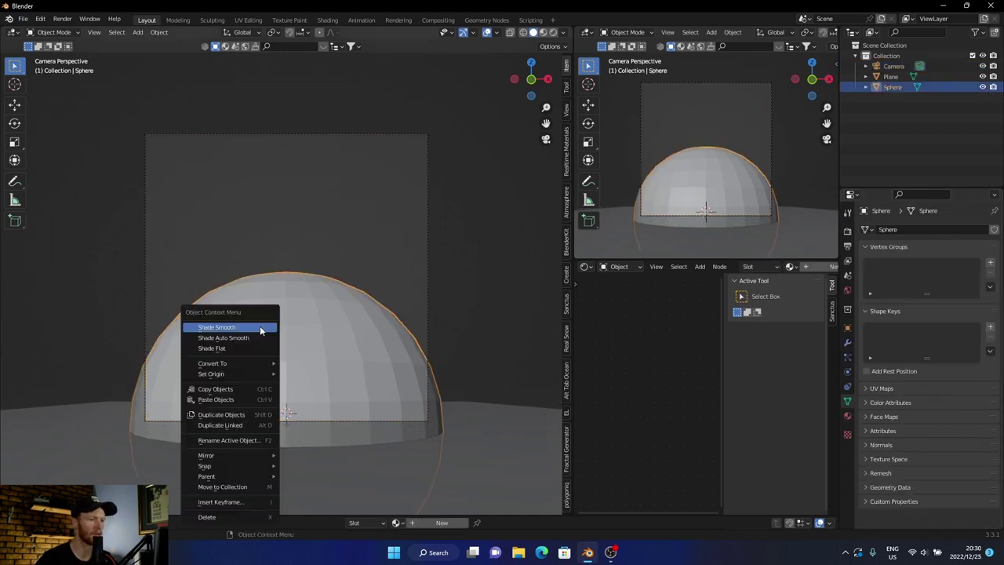
left_click(254, 328)
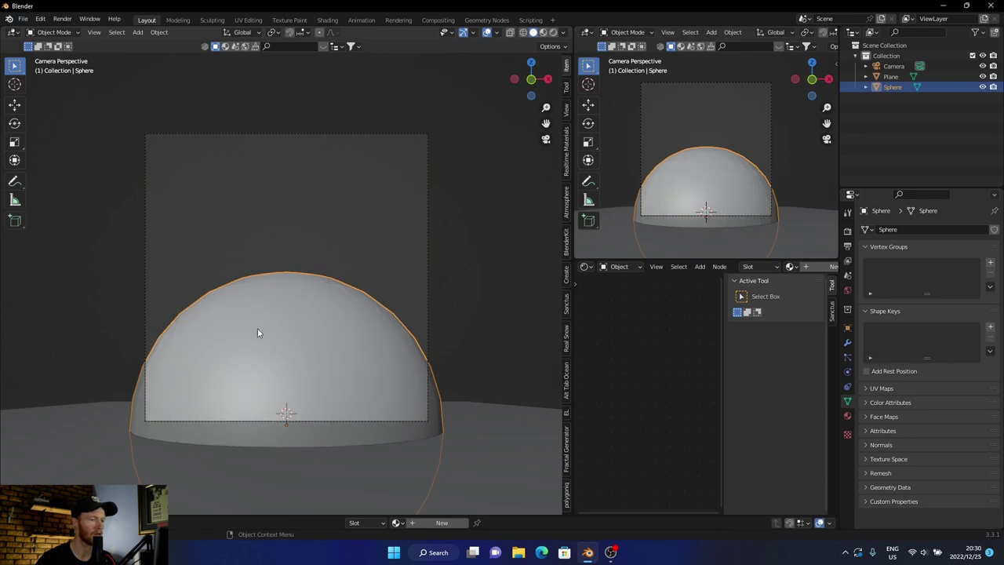
- Subdivide the dome mesh twice in Edit Mode, then stretch it slightly taller along Z
key("Tab")
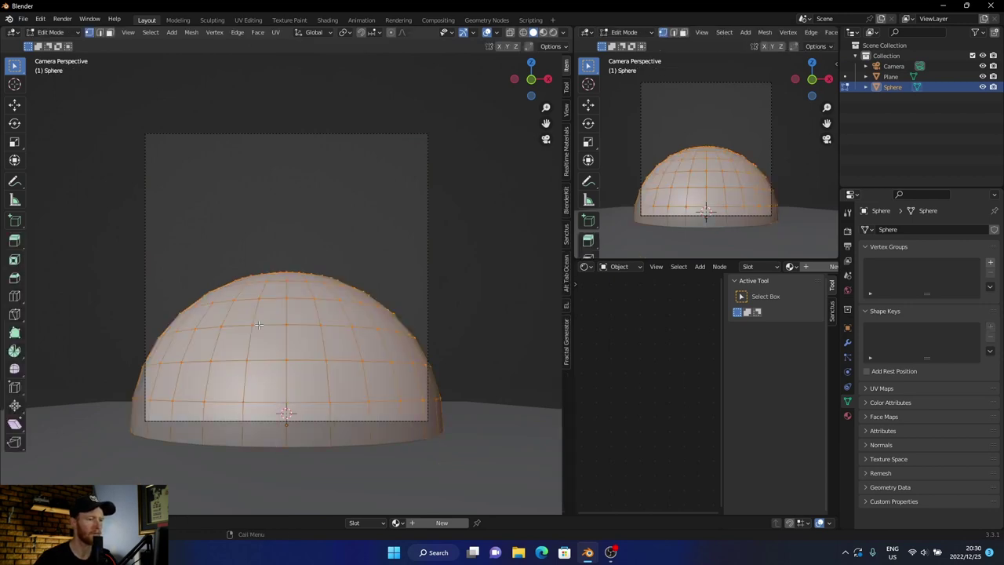
right_click(259, 324)
left_click(232, 305)
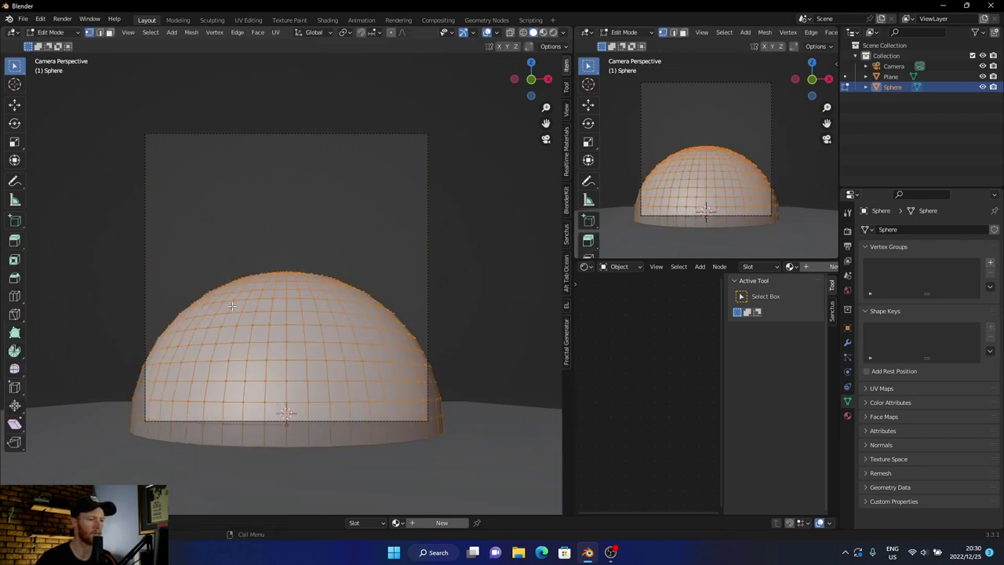
right_click(212, 305)
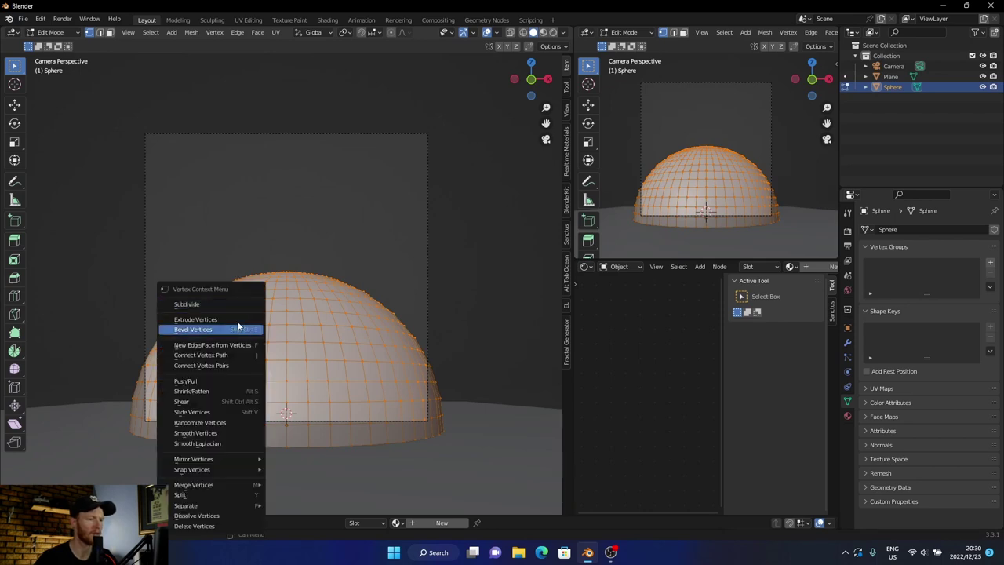
left_click(217, 305)
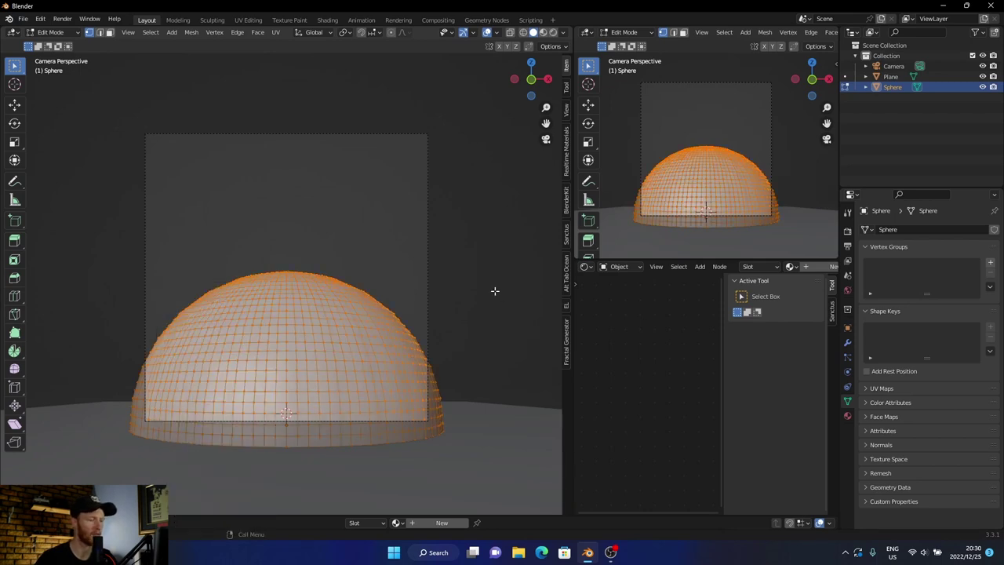
key("Tab")
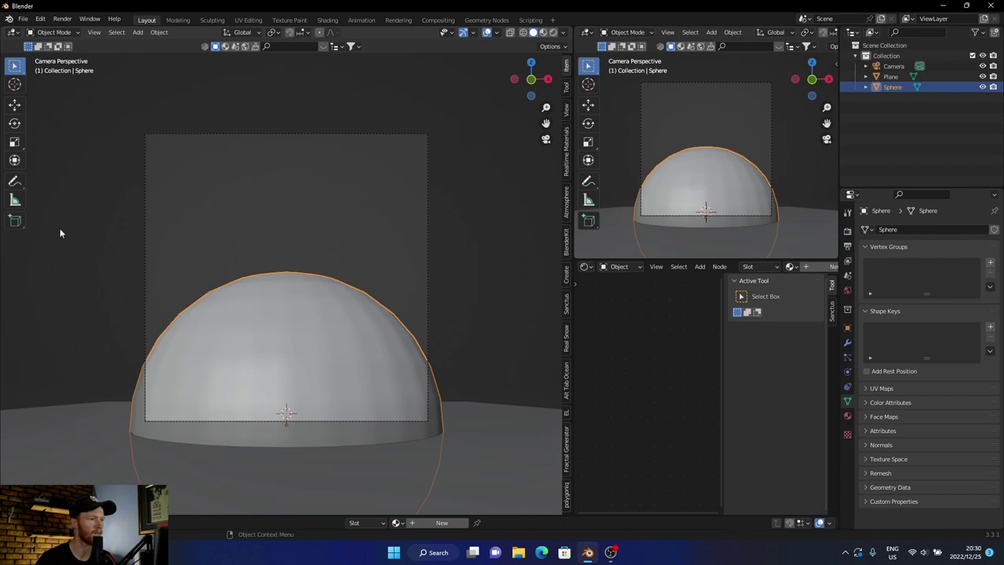
left_click(14, 141)
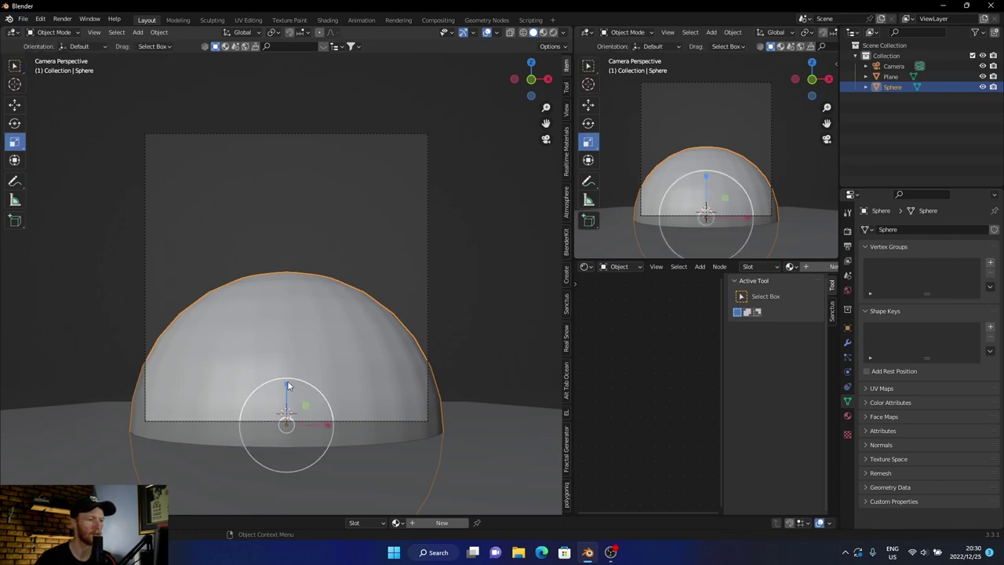
mouse_move(287, 384)
left_mouse_down()
mouse_move(286, 365)
mouse_move(287, 378)
left_mouse_up()
- Scatter botaniq's 'With flowers (D)' grass over the dome from the polygoniq panel, 1573 particles
left_click(495, 290)
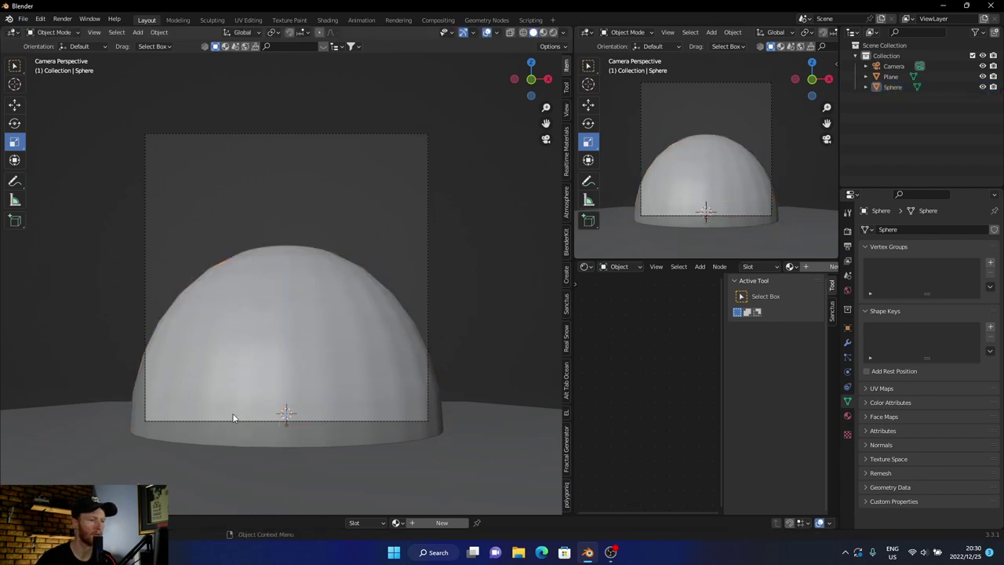
left_click(305, 287)
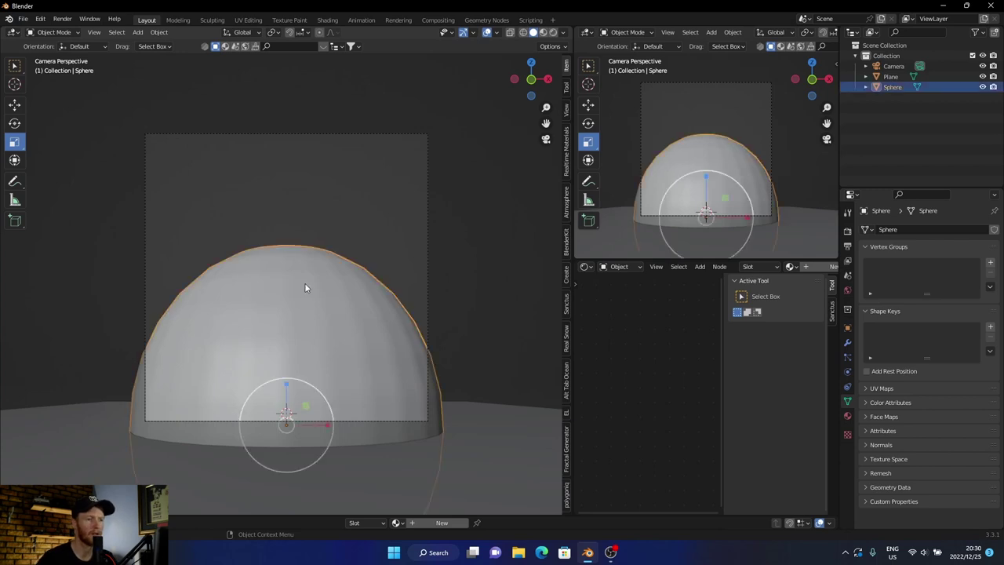
left_click_drag(564, 112, 460, 118)
left_click(567, 494)
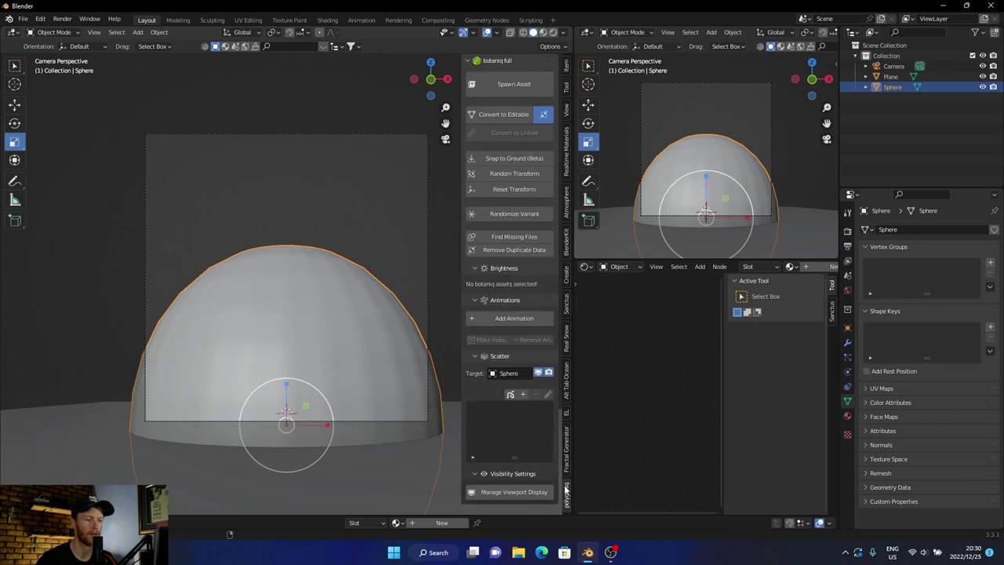
left_click(522, 393)
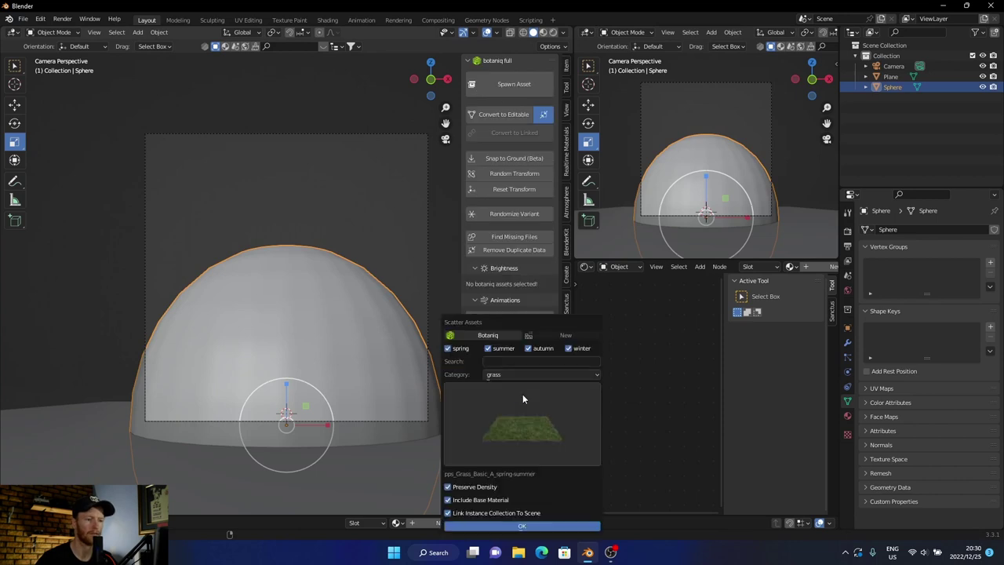
left_click(510, 434)
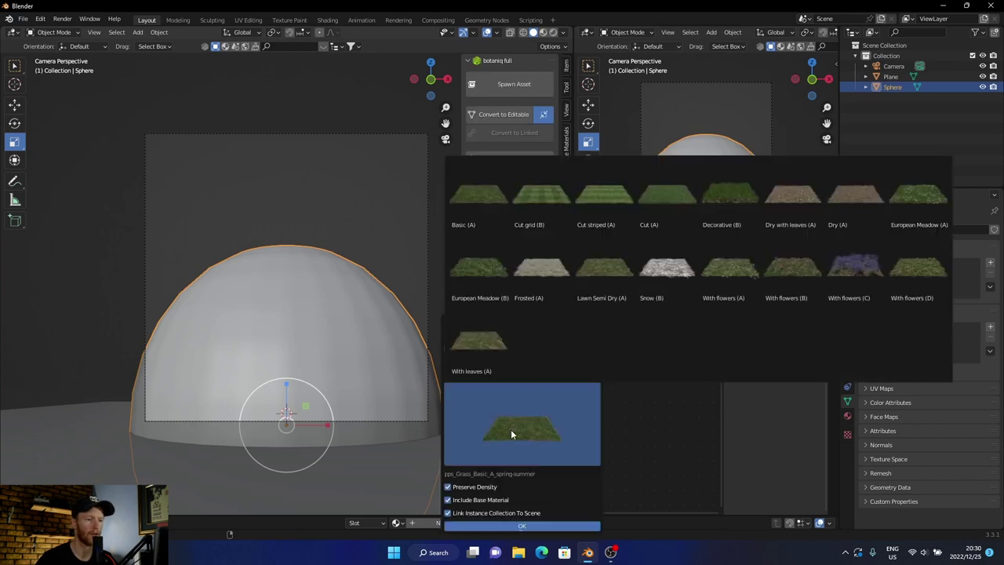
left_click(923, 288)
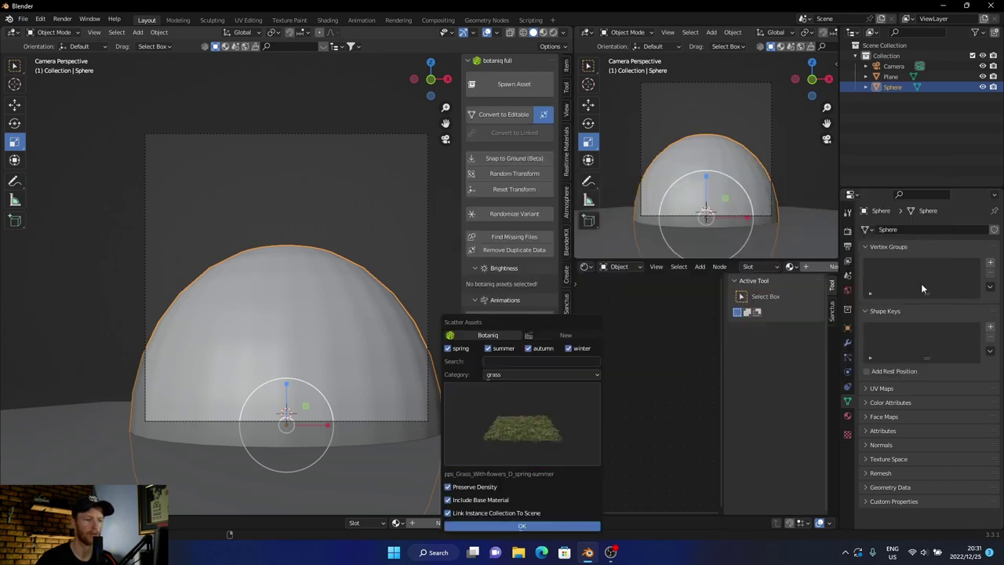
left_click(524, 527)
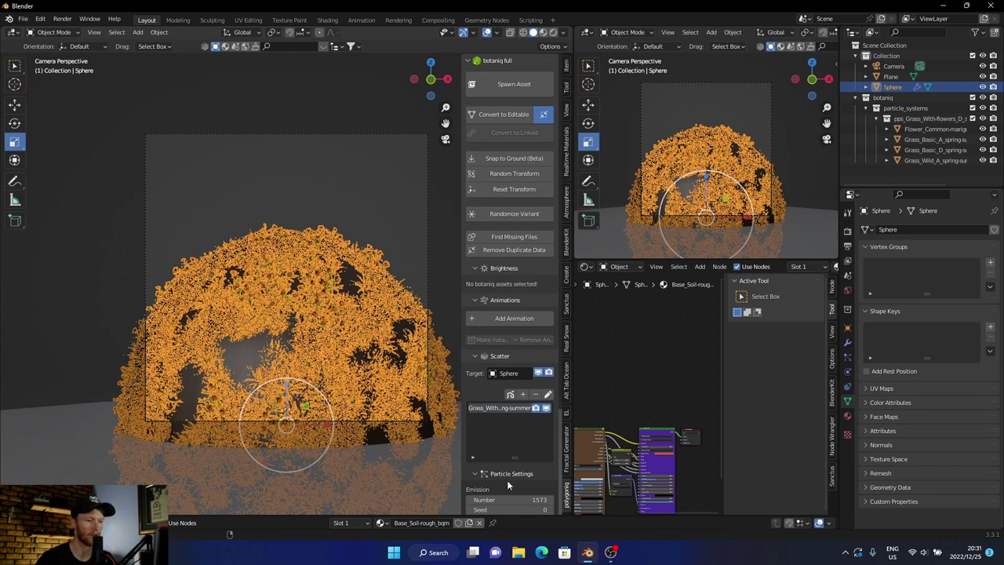
- Raise the grass particle scale from 1.490 to 1.760 and shrink the dome slightly
scroll(497, 442, "down", 2)
left_click_drag(492, 491, 562, 491)
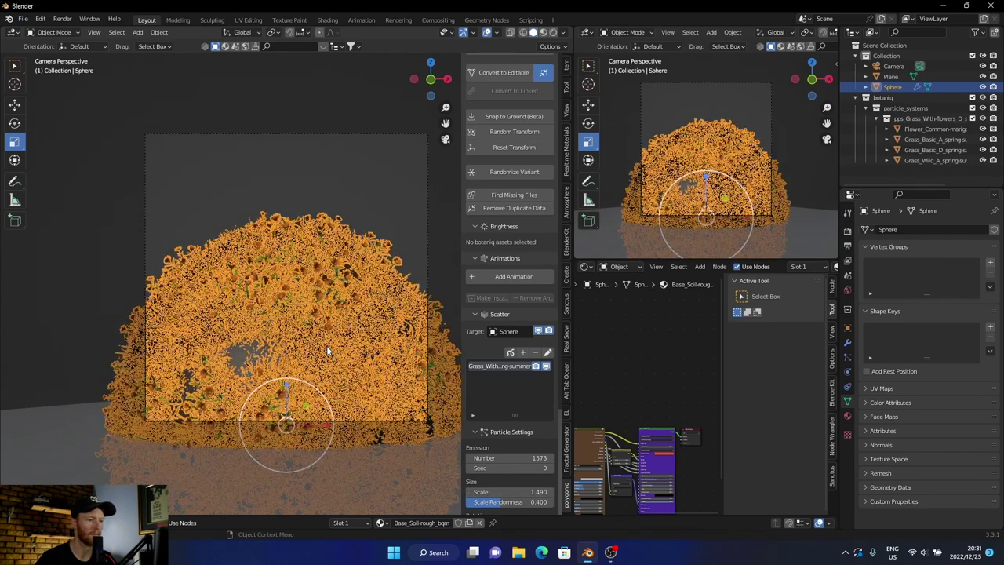
key("s")
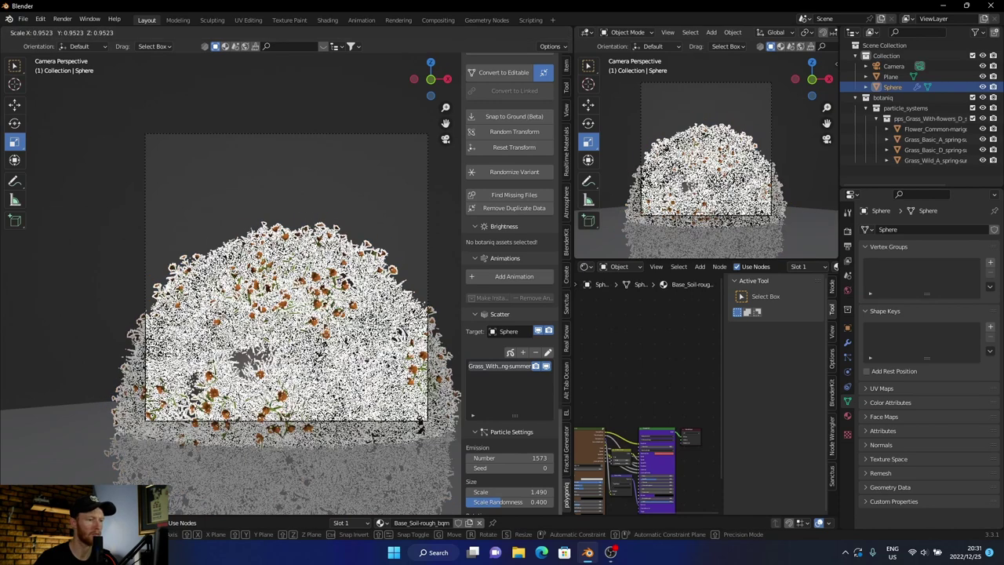
left_click(316, 361)
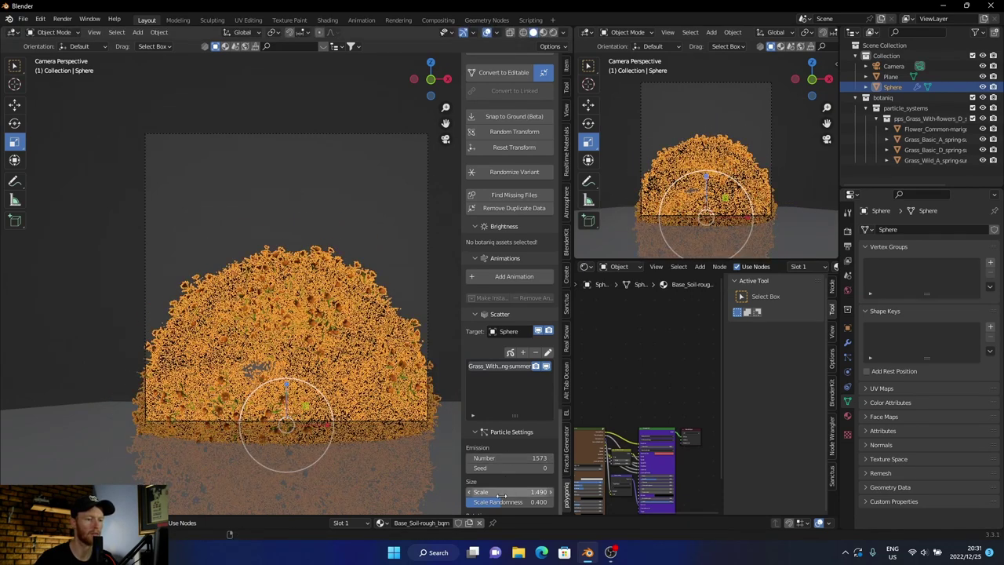
left_click_drag(505, 493, 541, 494)
left_click(112, 289)
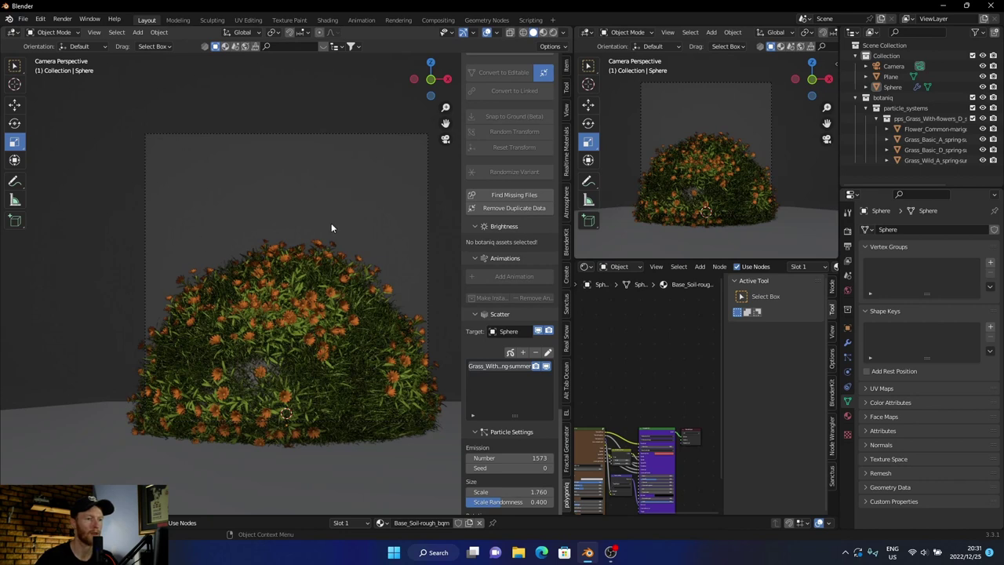
left_click_drag(461, 164, 553, 179)
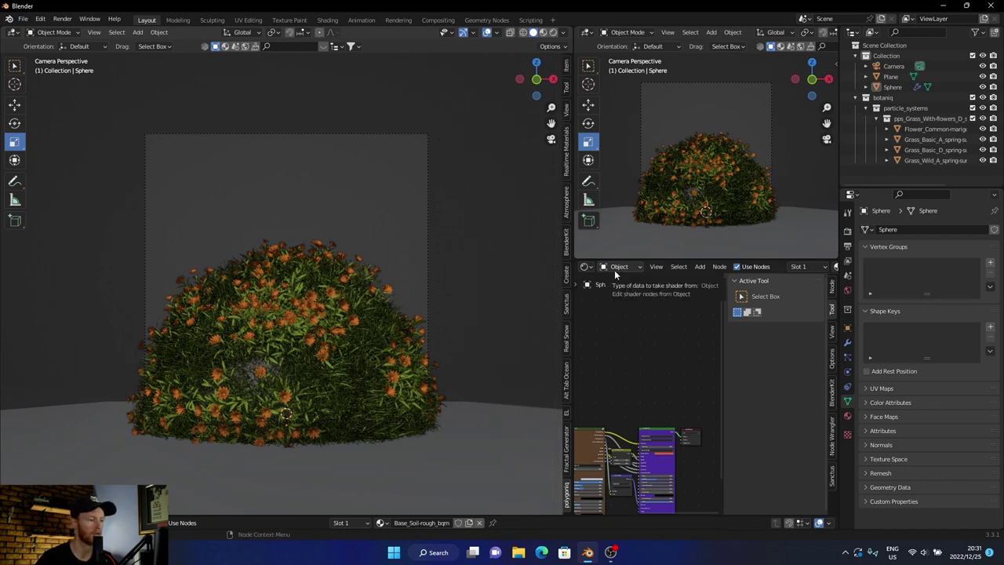
- Turn the bottom area into an enlarged asset browser showing Poly Haven HDRIs
left_click(12, 522)
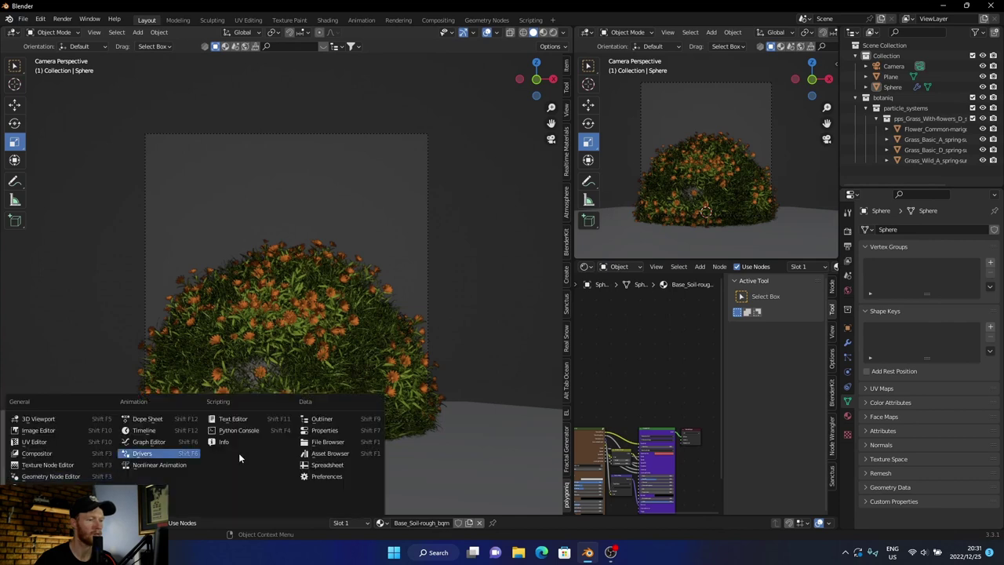
left_click(326, 455)
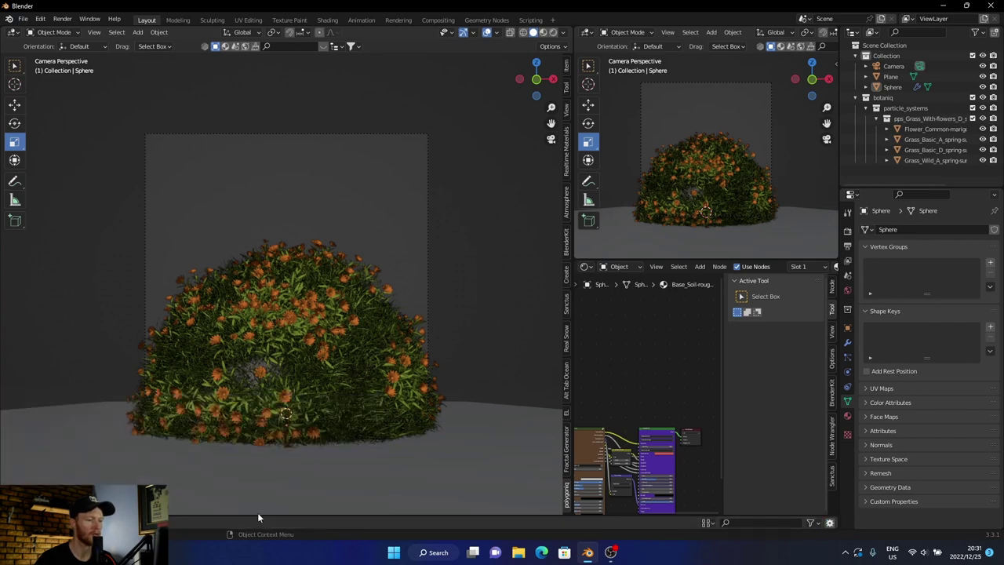
left_click_drag(258, 516, 254, 339)
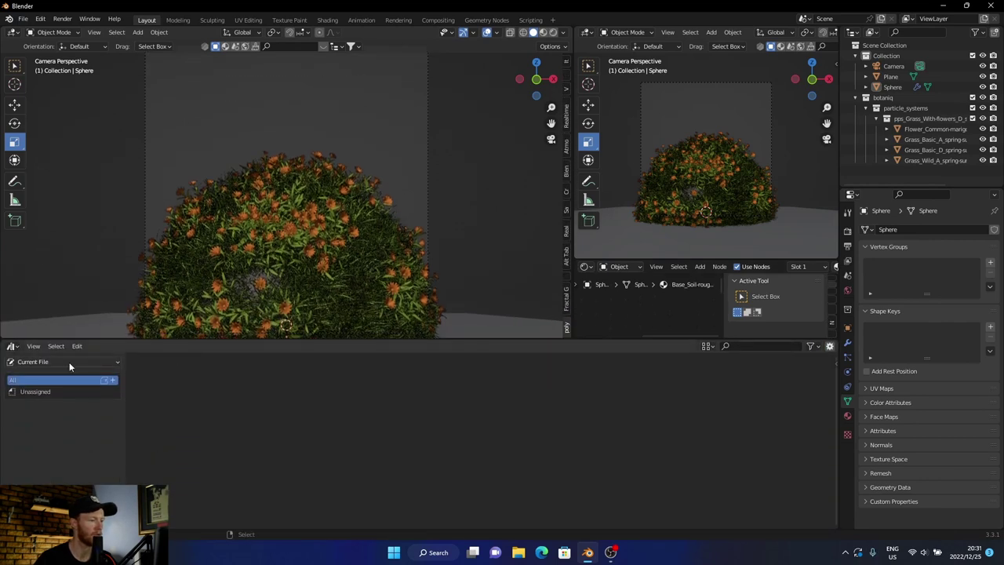
left_click(69, 361)
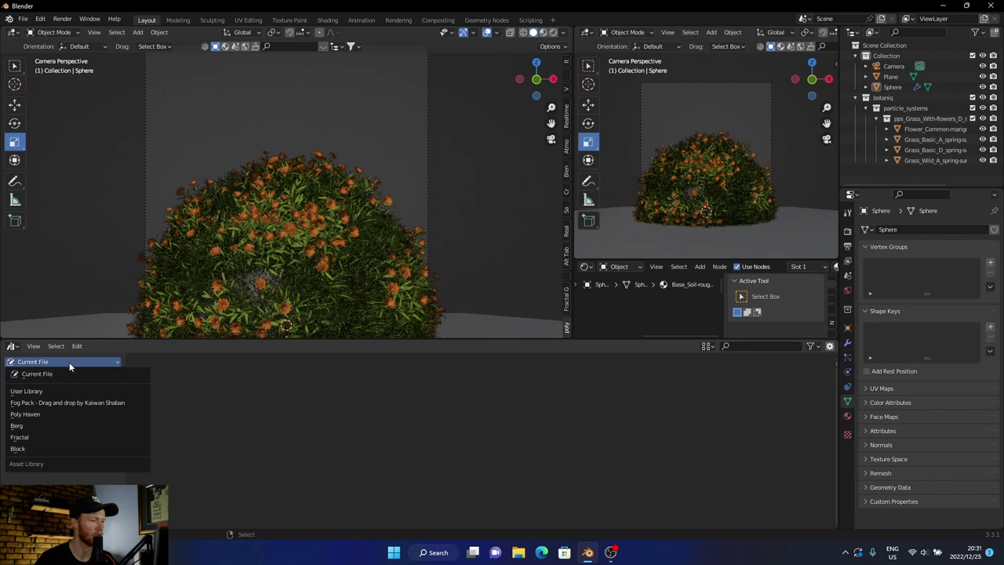
left_click(31, 415)
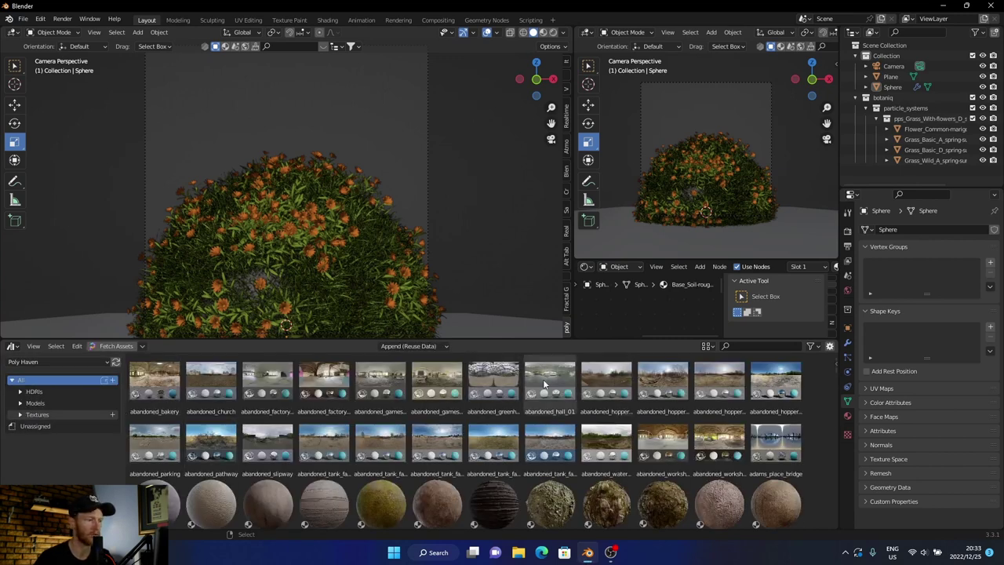
left_click(69, 386)
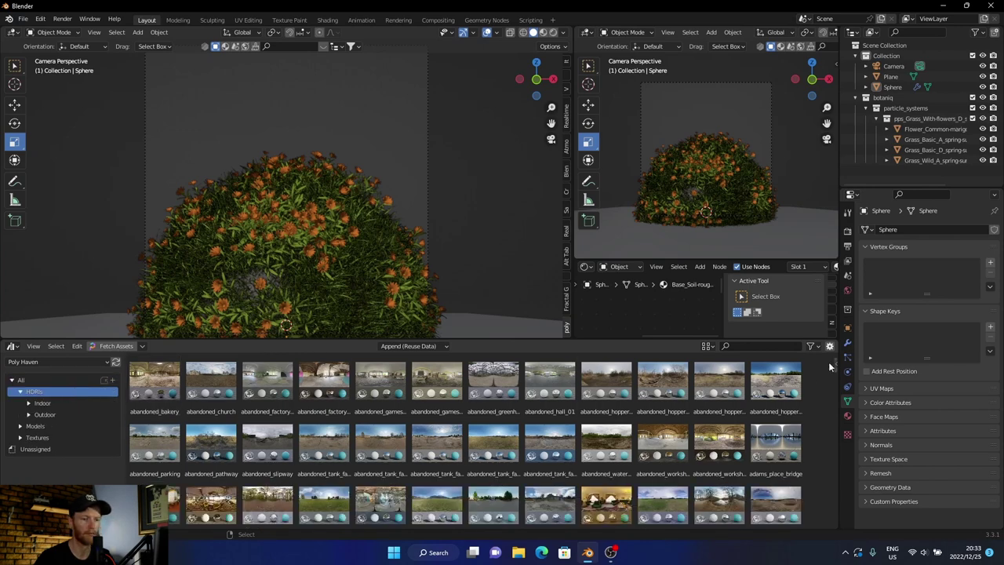
- Drag the sunflowers HDRI into the viewport as the world and collapse the asset browser
left_click_drag(836, 372, 835, 502)
scroll(435, 404, "down", 4)
scroll(331, 416, "up", 3)
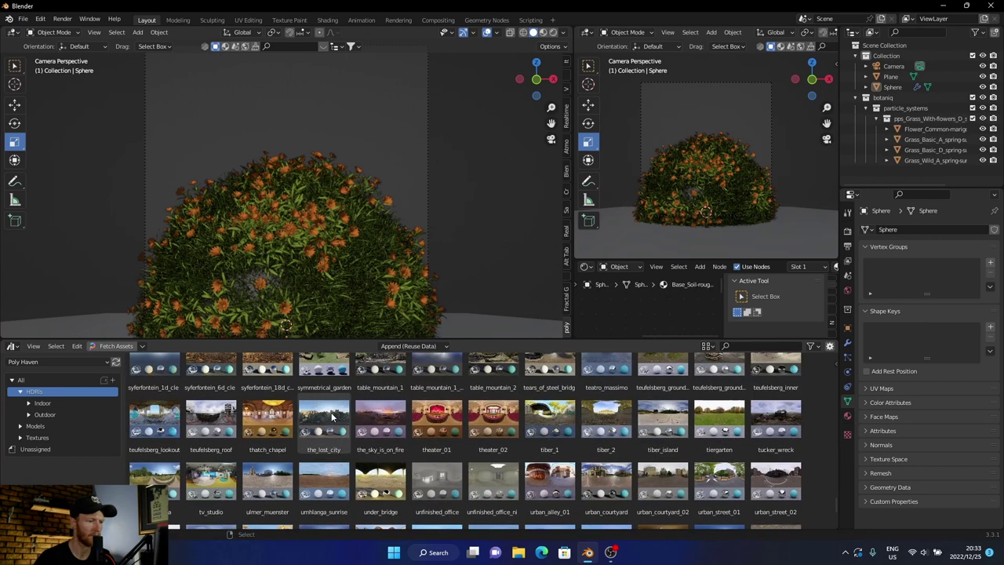
scroll(331, 416, "up", 3)
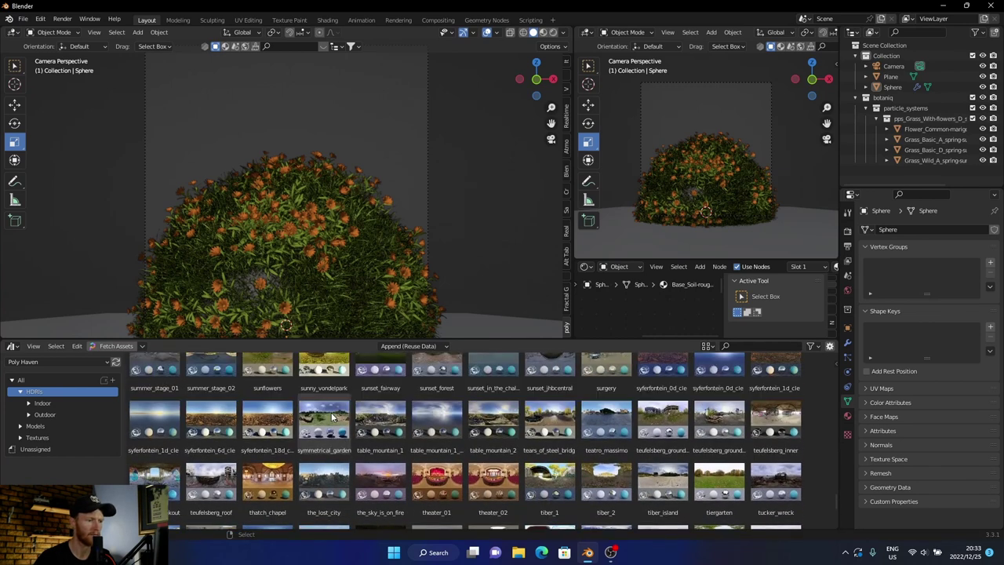
left_click(252, 400)
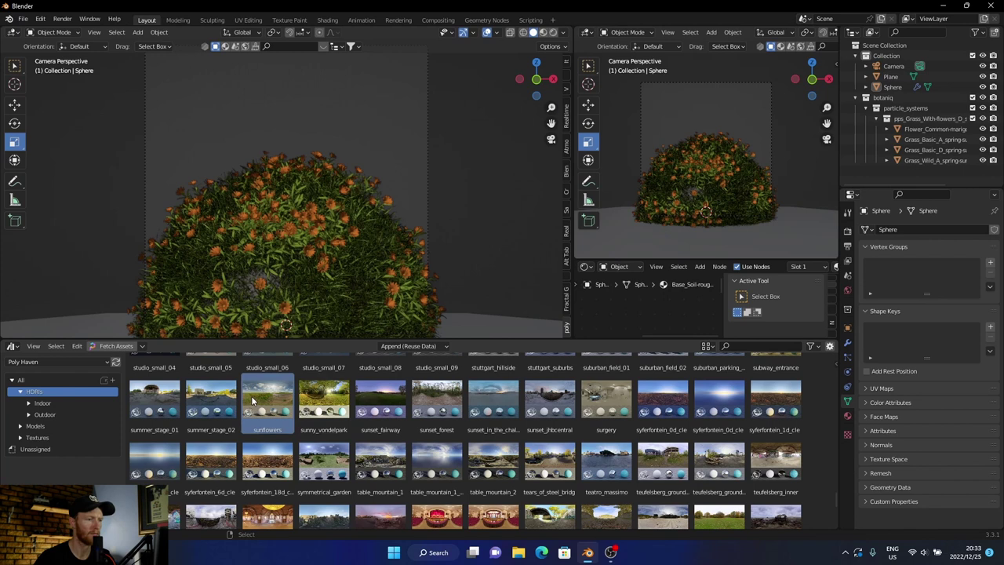
left_click_drag(252, 400, 284, 151)
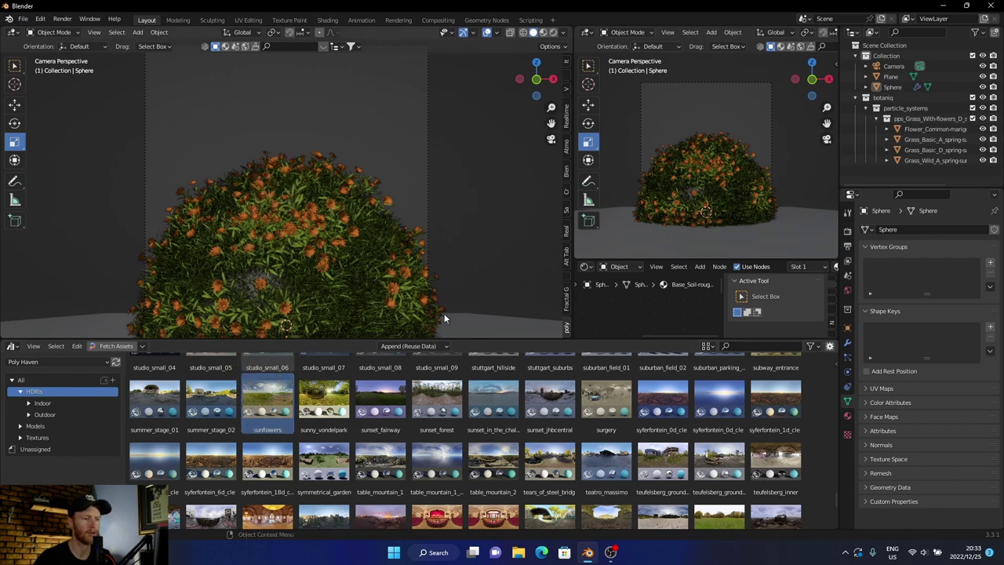
left_click_drag(440, 336, 440, 518)
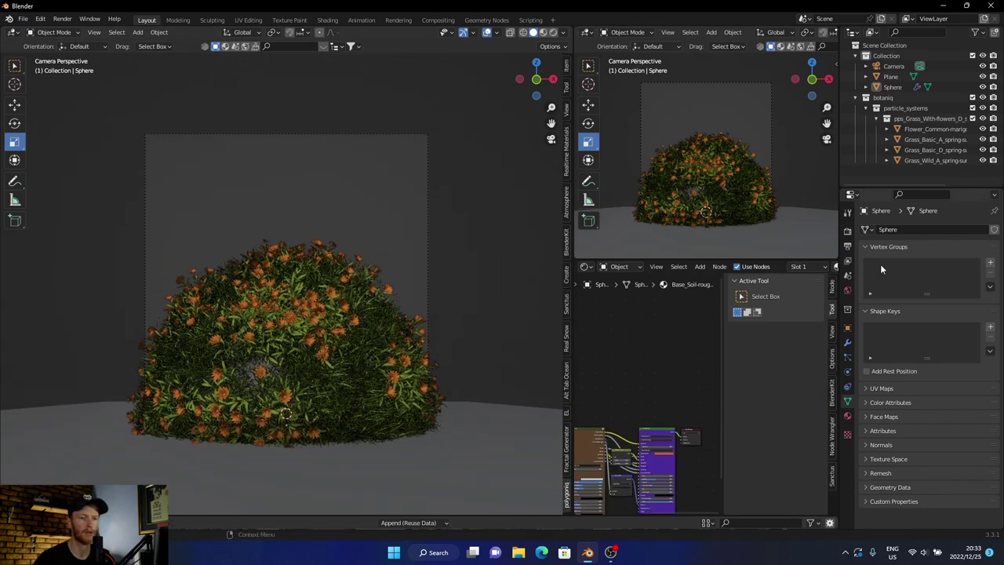
- Switch the sunflowers world to its 8K version and view the camera in Rendered shading
left_click(848, 292)
left_click(983, 245)
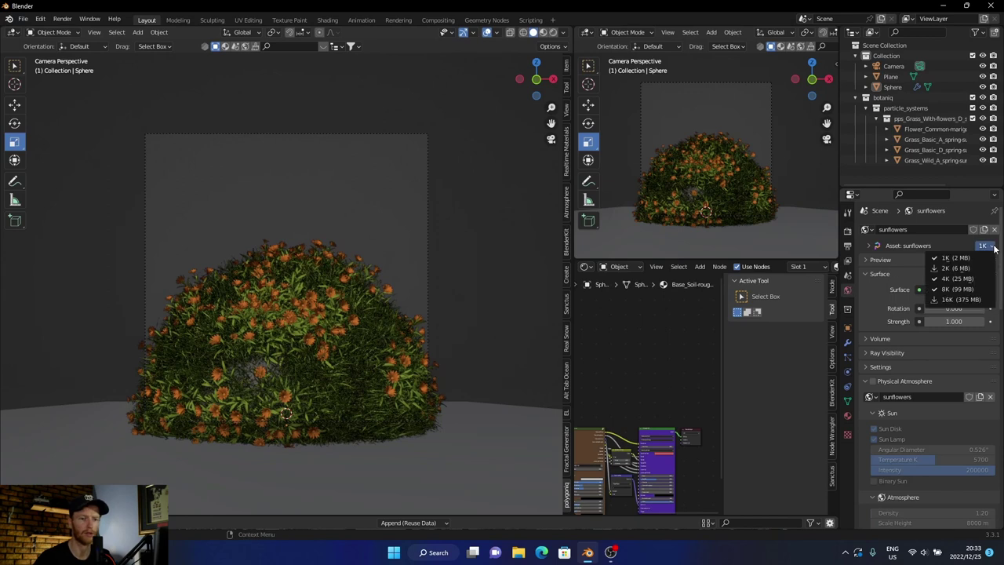
left_click(955, 289)
scroll(437, 195, "up", 3)
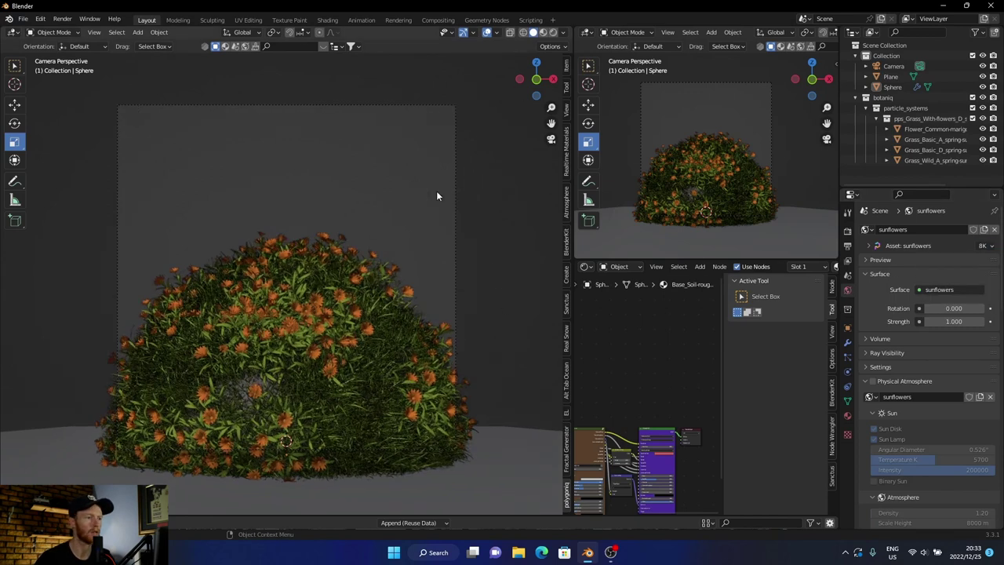
left_click(553, 33)
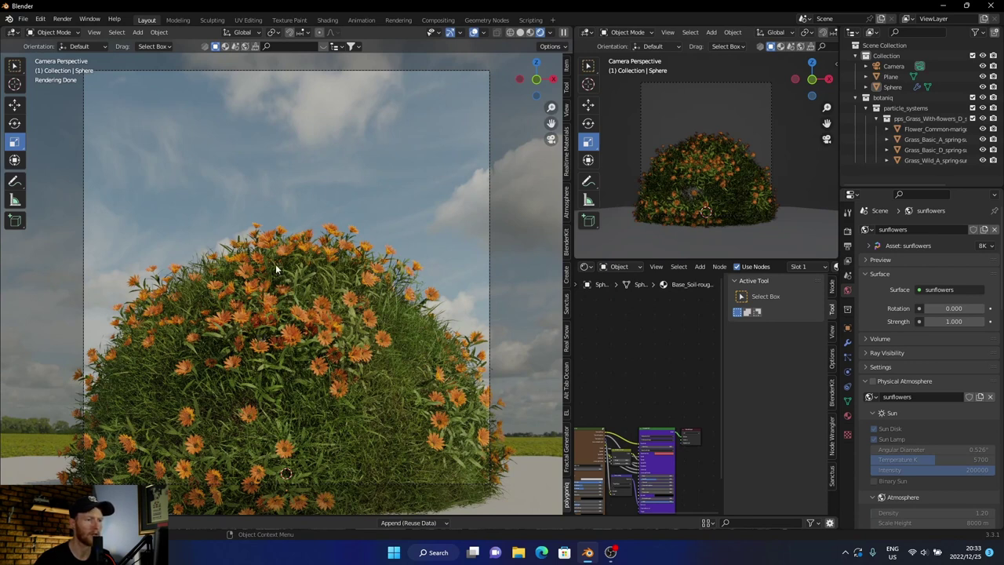
left_click(277, 346)
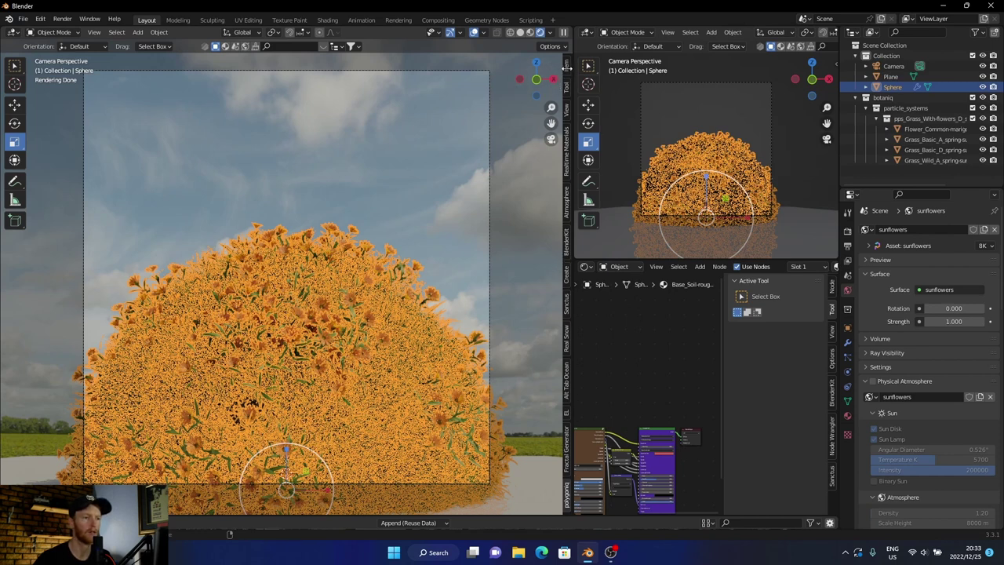
- Lower the scattered plants' particle scale from about 1.44 down to 1.040
left_click_drag(566, 63, 425, 73)
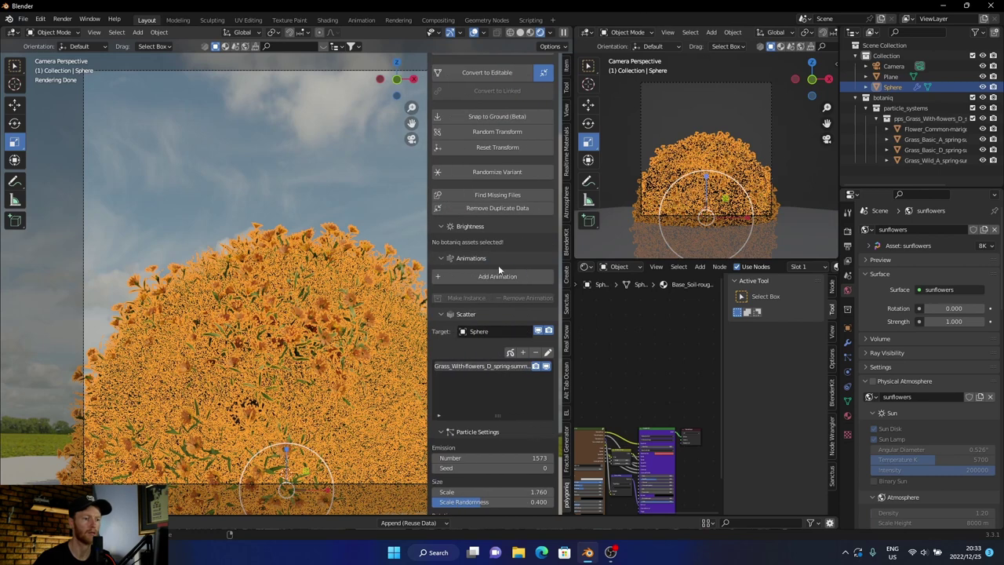
left_click_drag(471, 491, 425, 491)
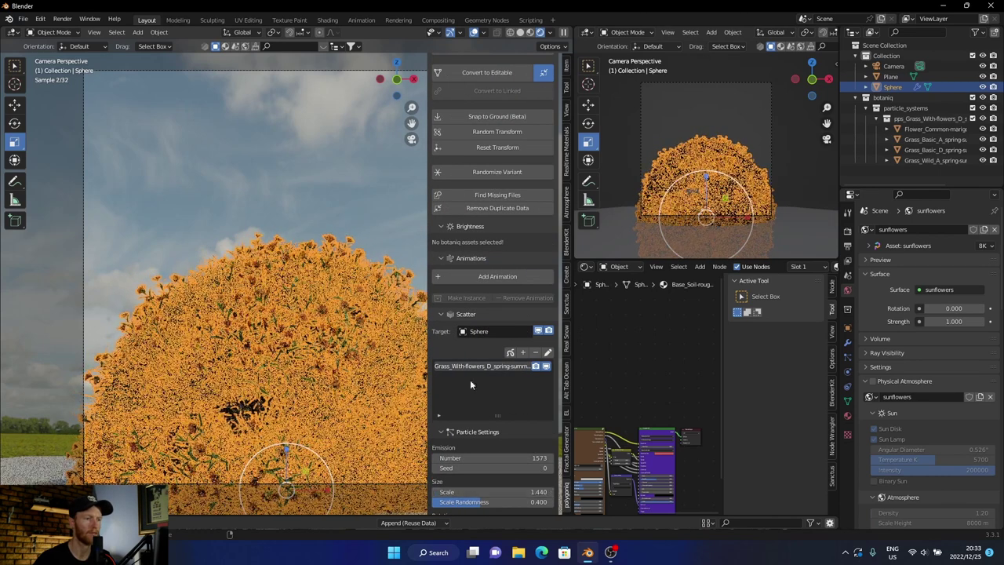
left_click(243, 141)
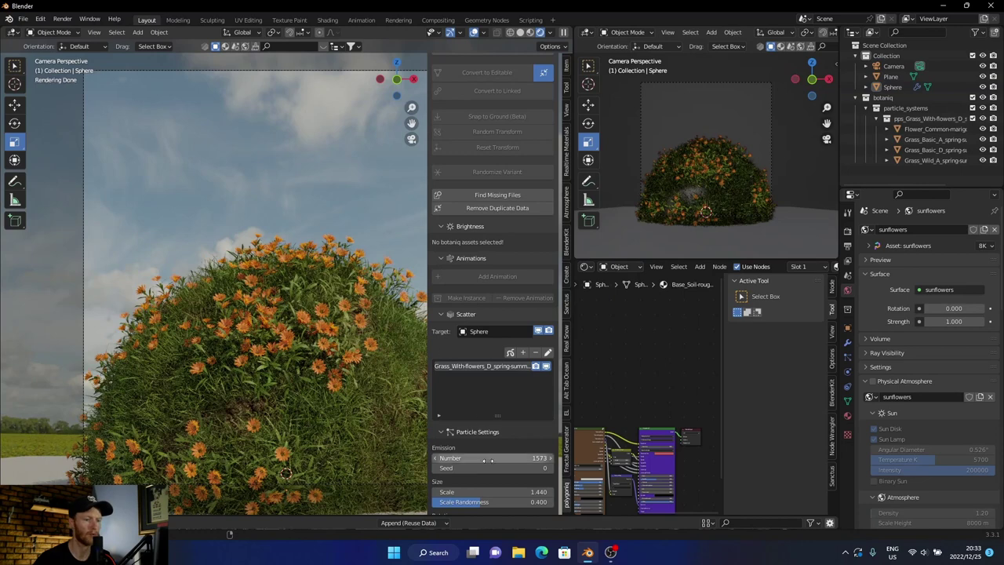
left_click_drag(486, 492, 443, 492)
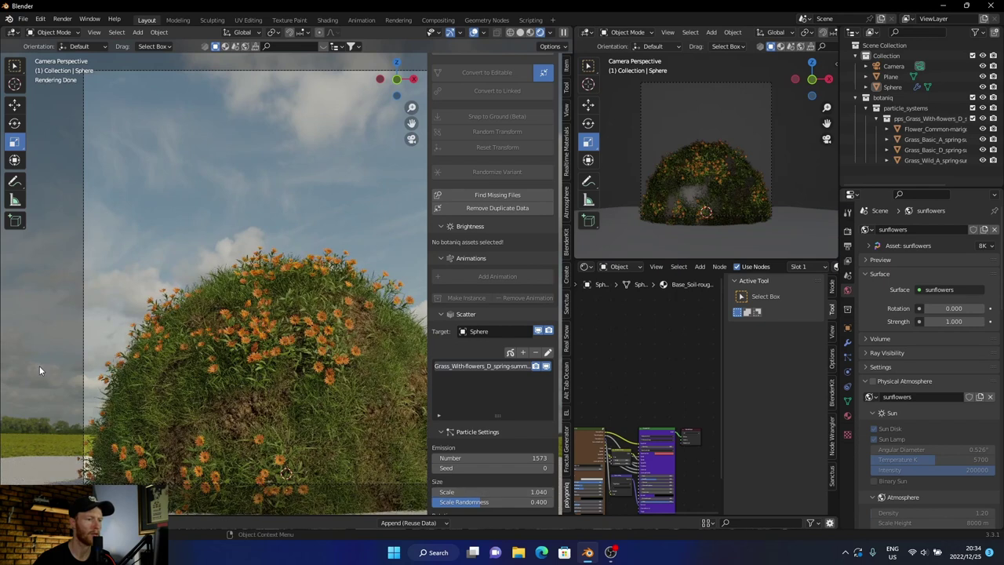
left_click_drag(429, 183, 569, 189)
- Scale the grassy dome down to about 0.96 of its size
left_click(299, 405)
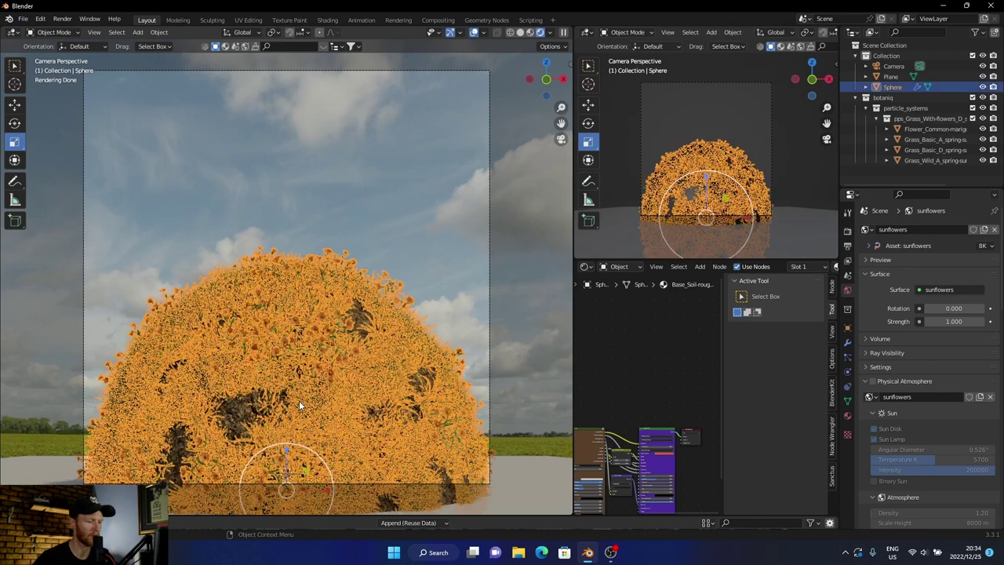
key("s")
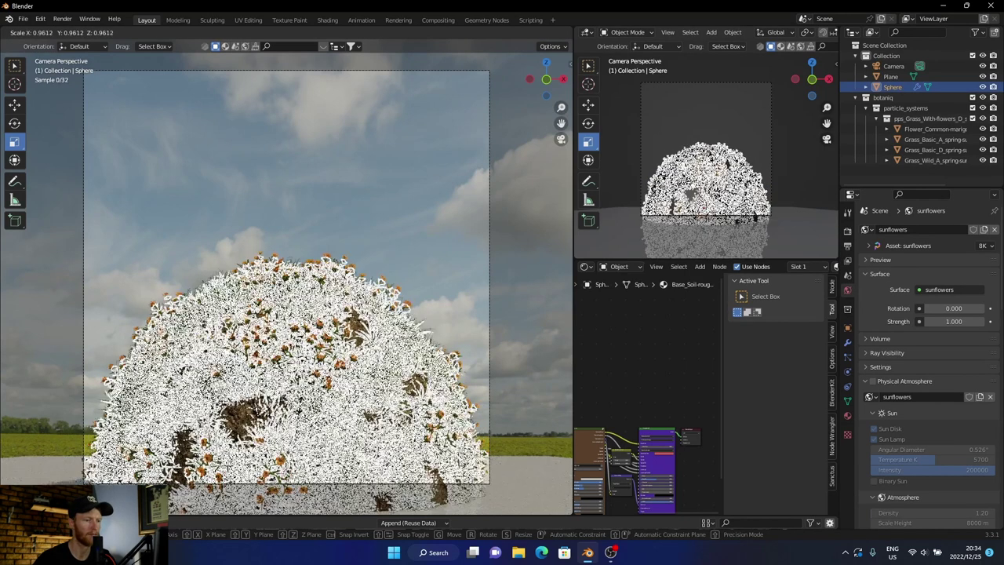
left_click(402, 345)
left_click(513, 304)
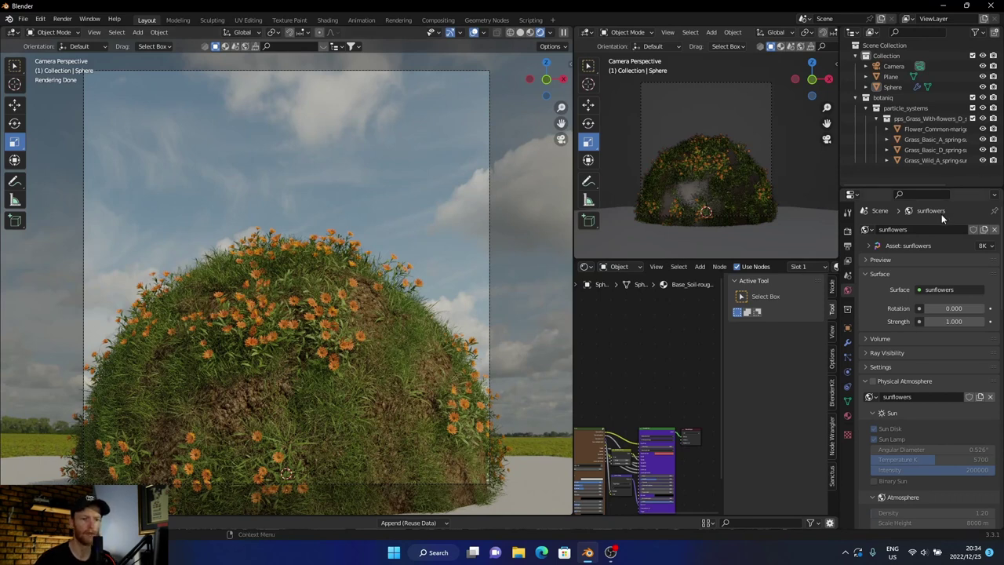
- Set the camera's focal length to 52 mm
left_click(894, 66)
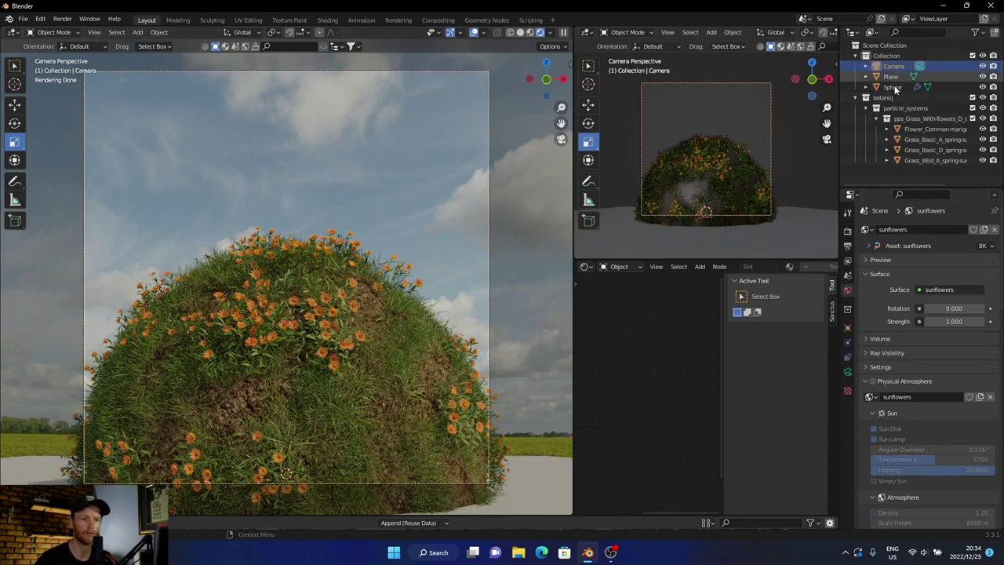
left_click(847, 372)
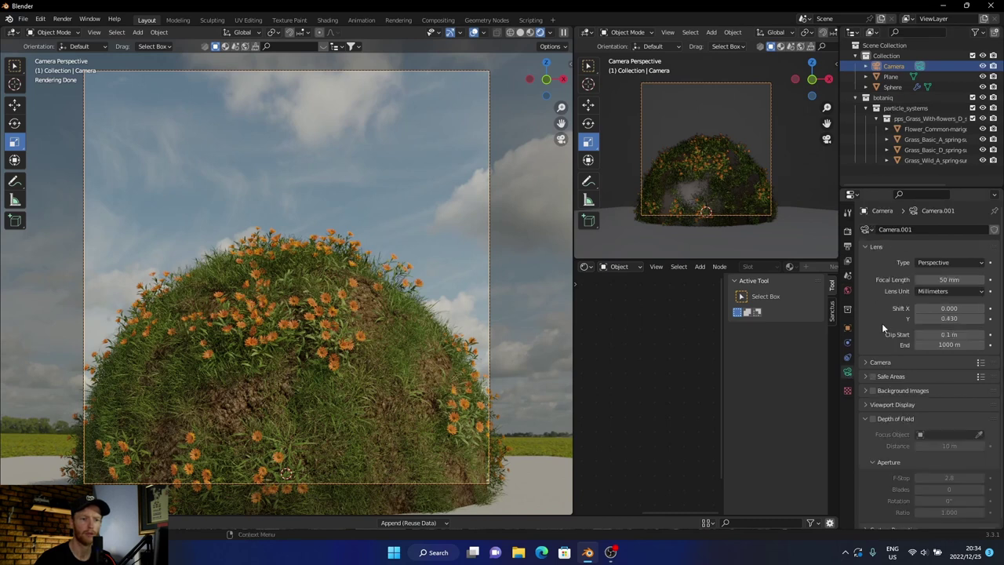
left_click(978, 279)
left_click(979, 279)
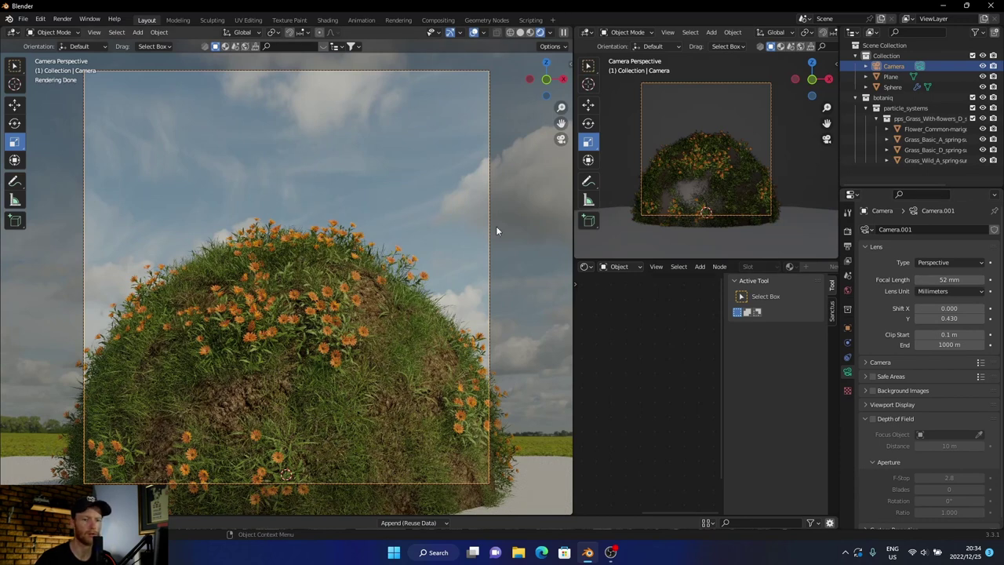
- Raise the camera's Shift Y to 0.490 and reopen the Poly Haven asset browser
left_click(980, 318)
left_click(979, 318)
left_click(979, 318)
left_click(979, 319)
left_click(980, 318)
left_click(979, 319)
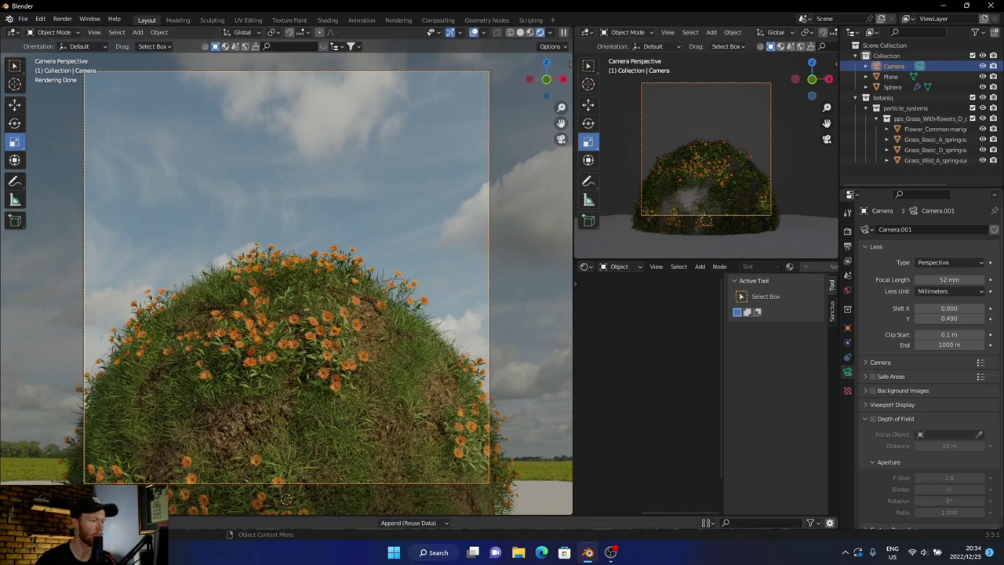
left_click(11, 523)
left_click_drag(286, 516, 287, 338)
- Switch to Solid shading and show the Poly Haven Models category with its chairs and props
left_click(529, 33)
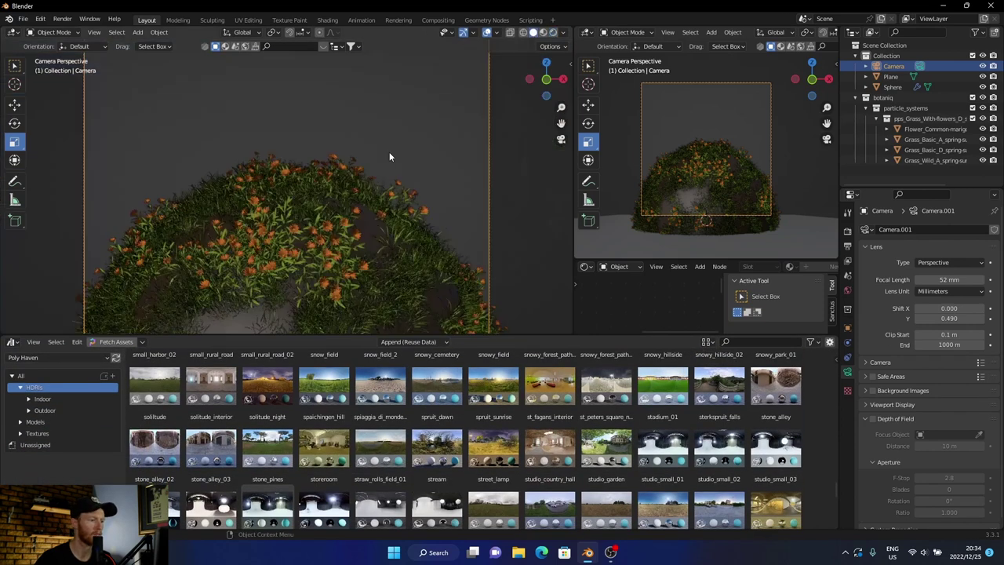
left_click(35, 423)
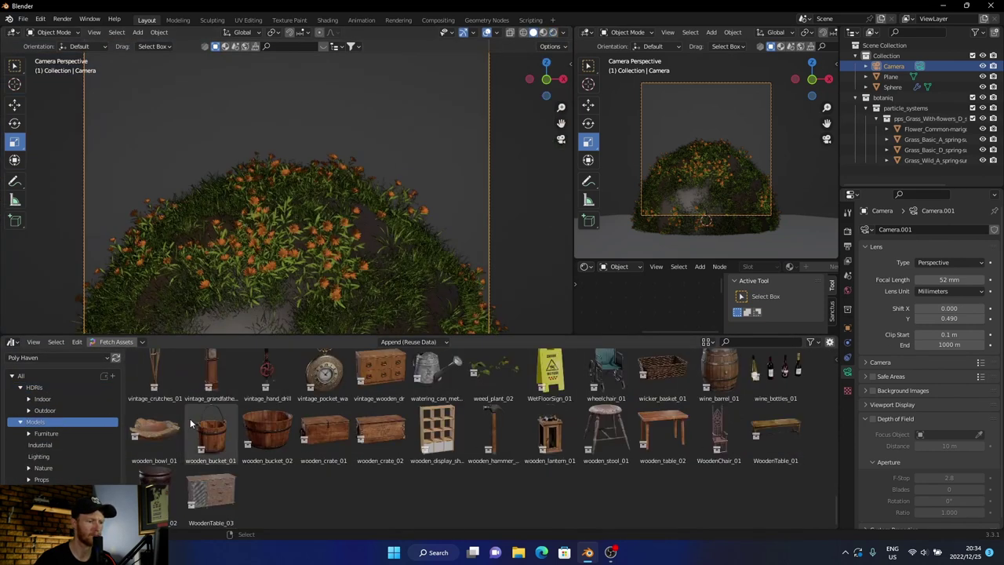
scroll(343, 428, "up", 5)
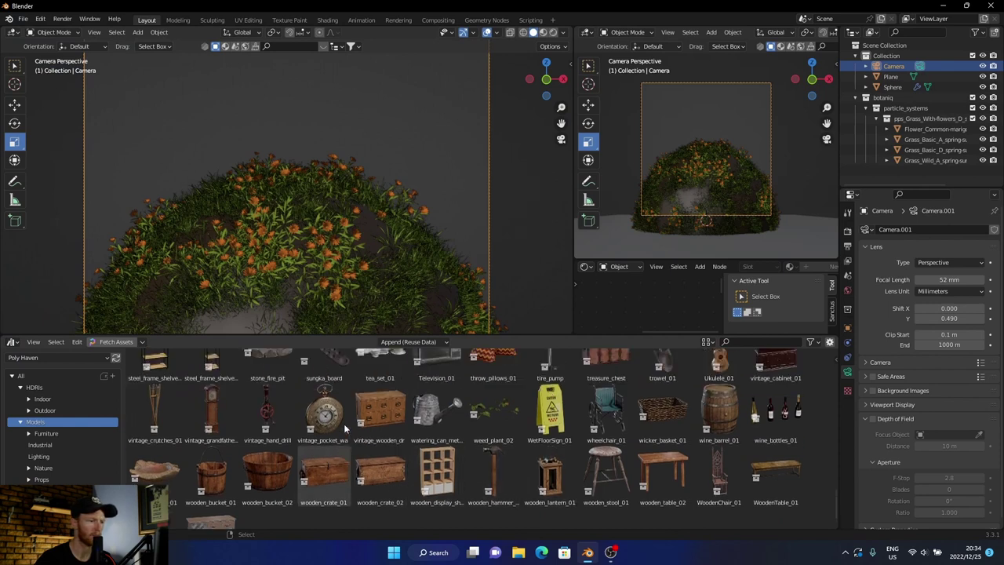
scroll(344, 423, "up", 4)
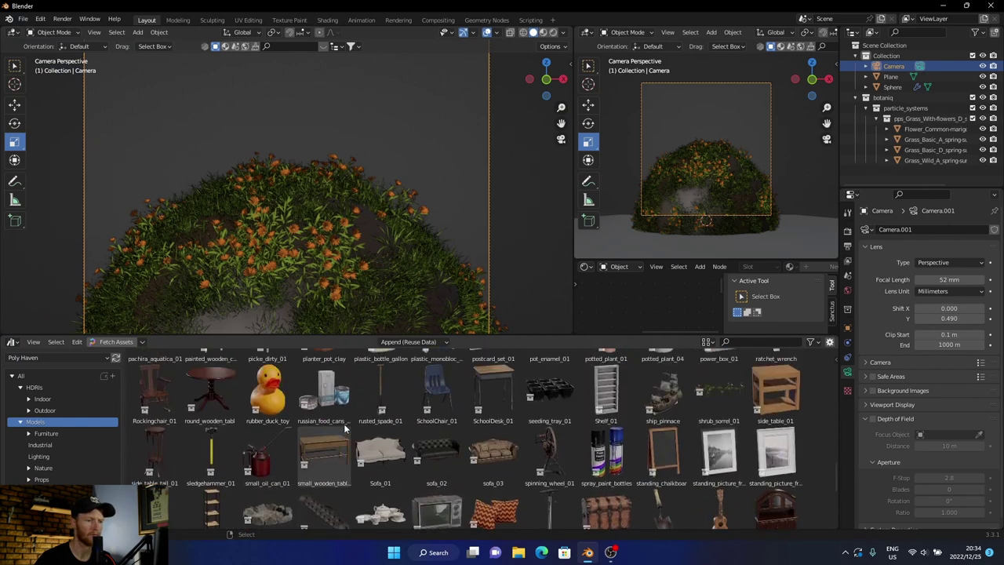
scroll(343, 423, "up", 2)
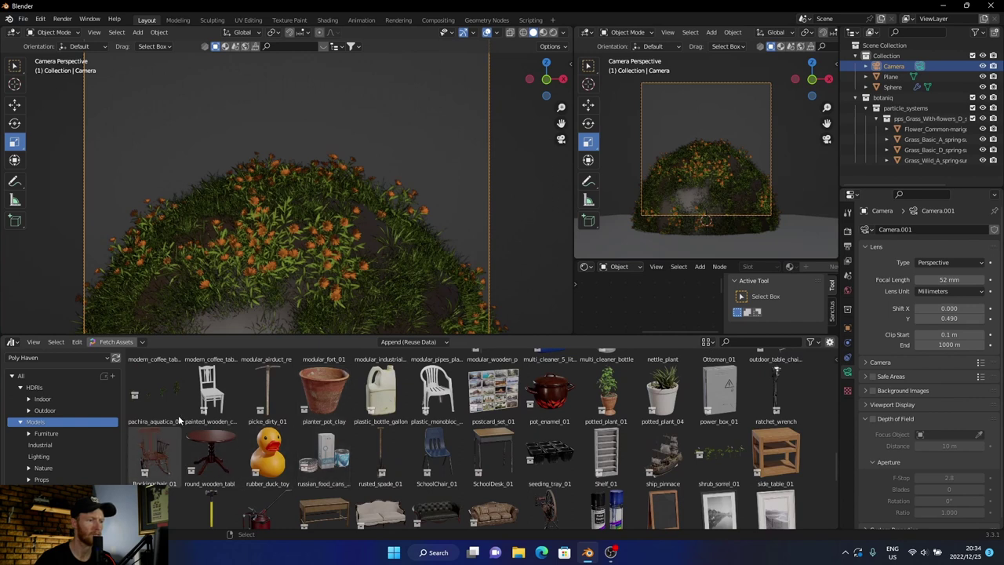
- Drag painted_wooden_chair onto the dome and turn it around its vertical axis
mouse_move(211, 390)
left_mouse_down()
mouse_move(287, 200)
mouse_move(290, 162)
left_mouse_up()
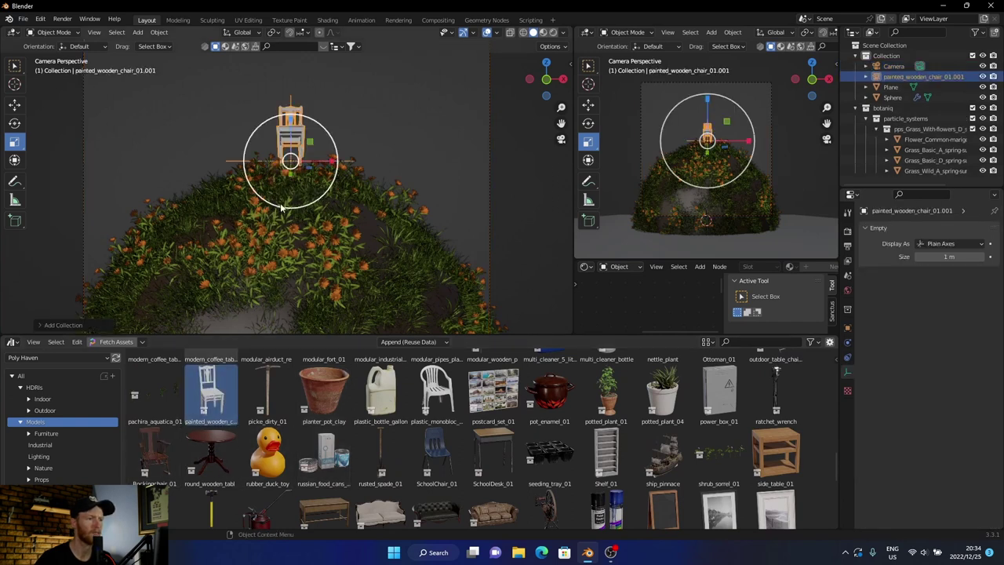
left_click(19, 126)
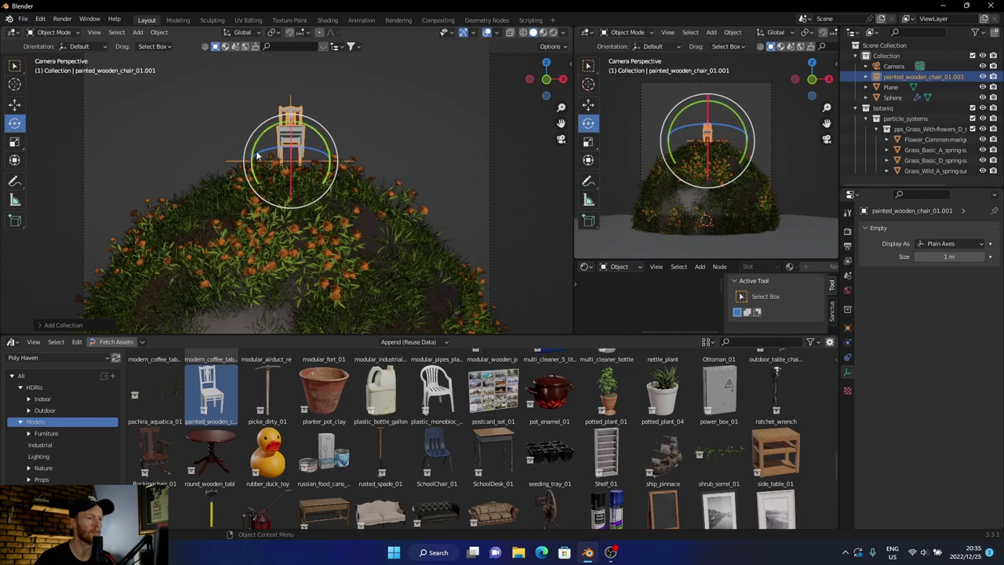
left_click_drag(259, 155, 339, 161)
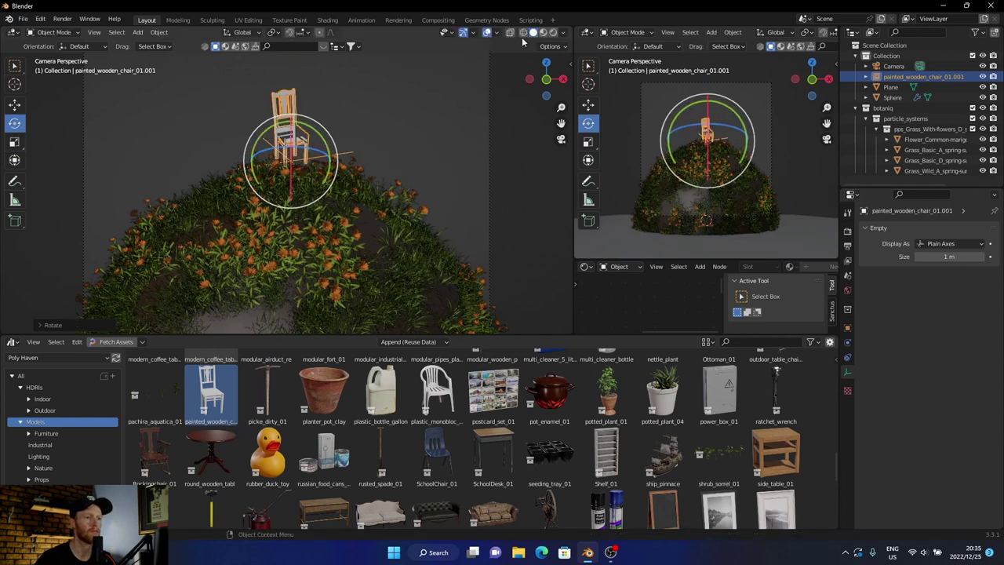
- Collapse the Asset Browser, then move and scale the chair to about 1.62 and preview it rendered
left_click_drag(451, 336, 443, 519)
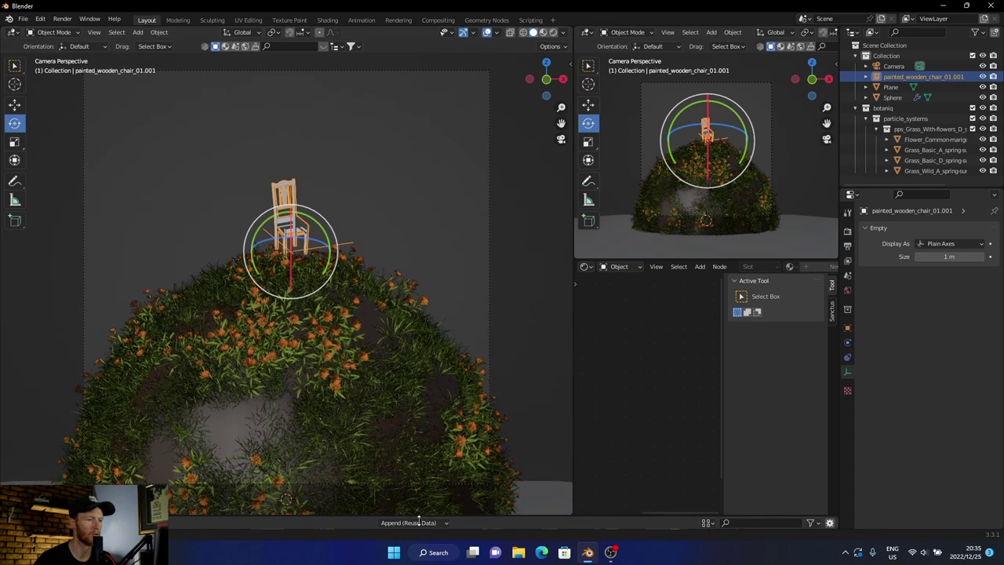
key("g")
left_click(298, 253)
key("s")
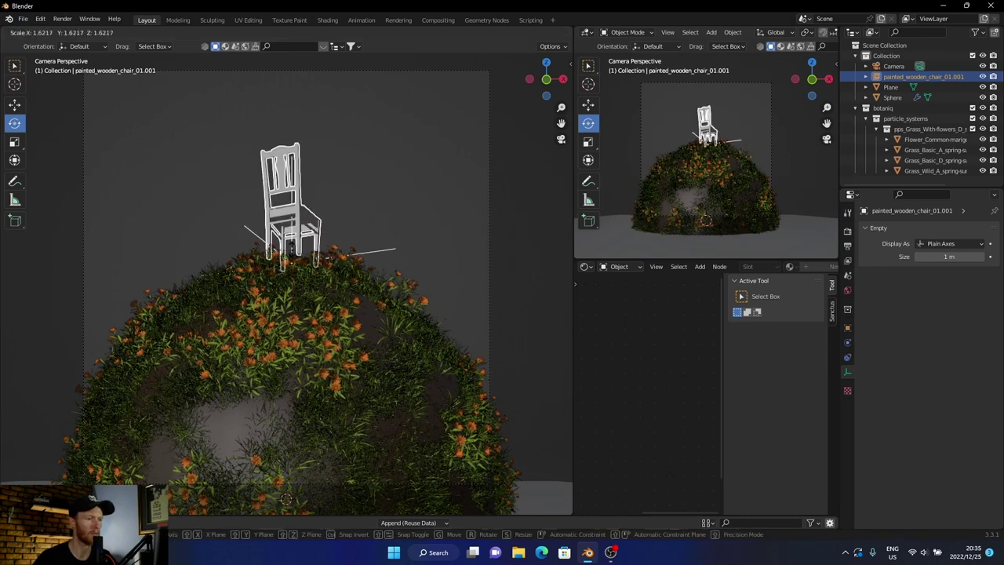
left_click(440, 227)
left_click(520, 241)
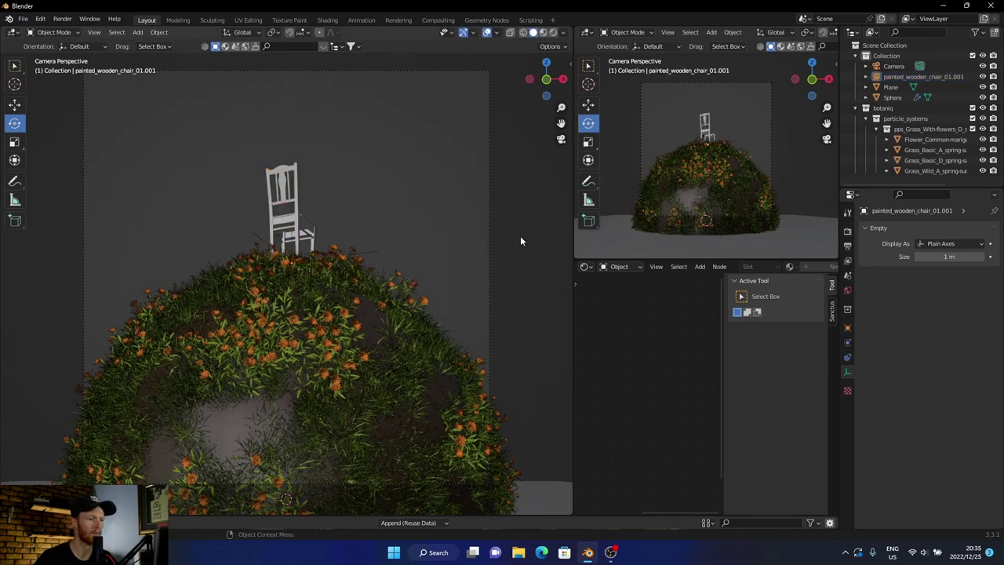
left_click(553, 32)
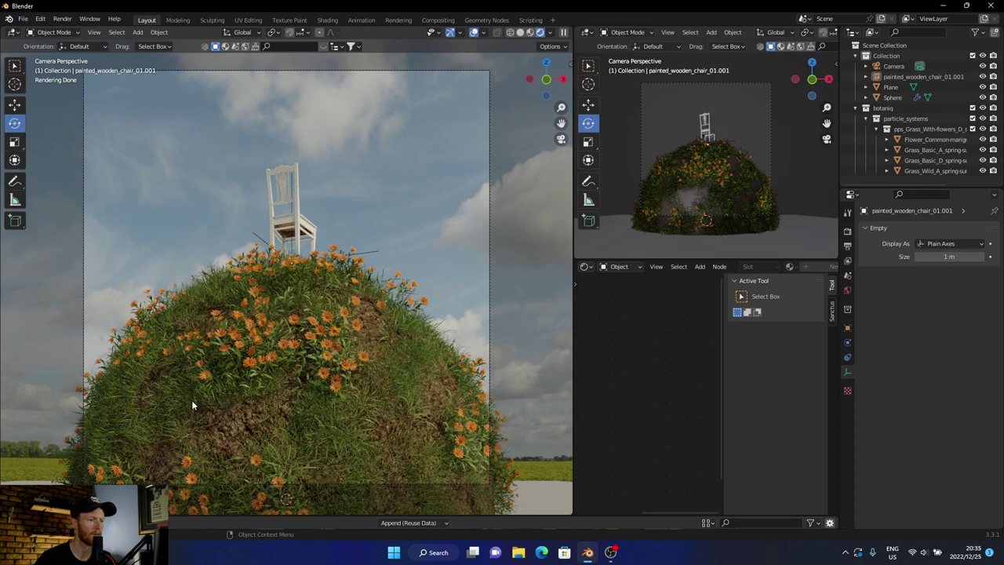
- Select the Sphere in Solid shading and scale the dome wider, about 1.26
left_click(192, 398)
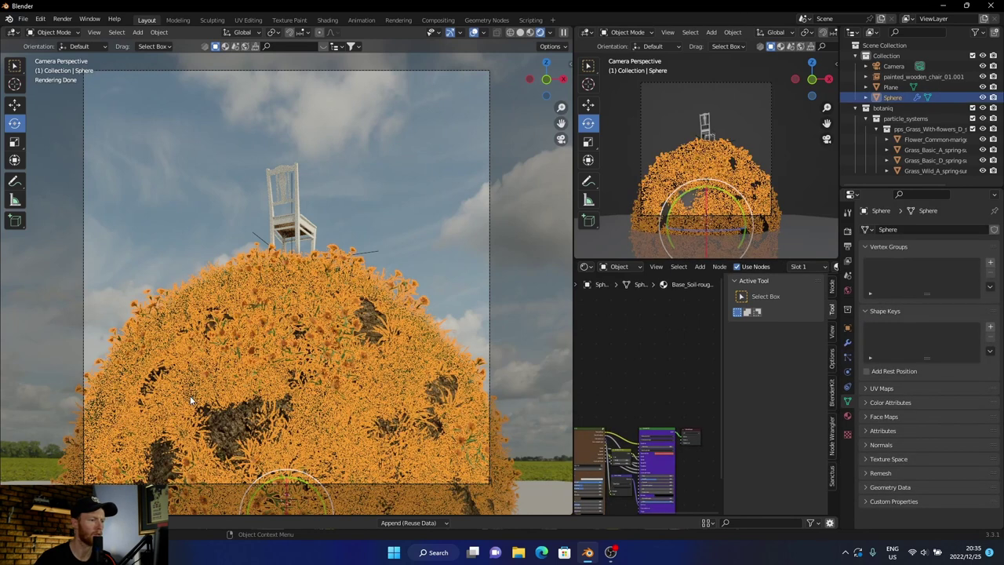
left_click(520, 32)
left_click(14, 141)
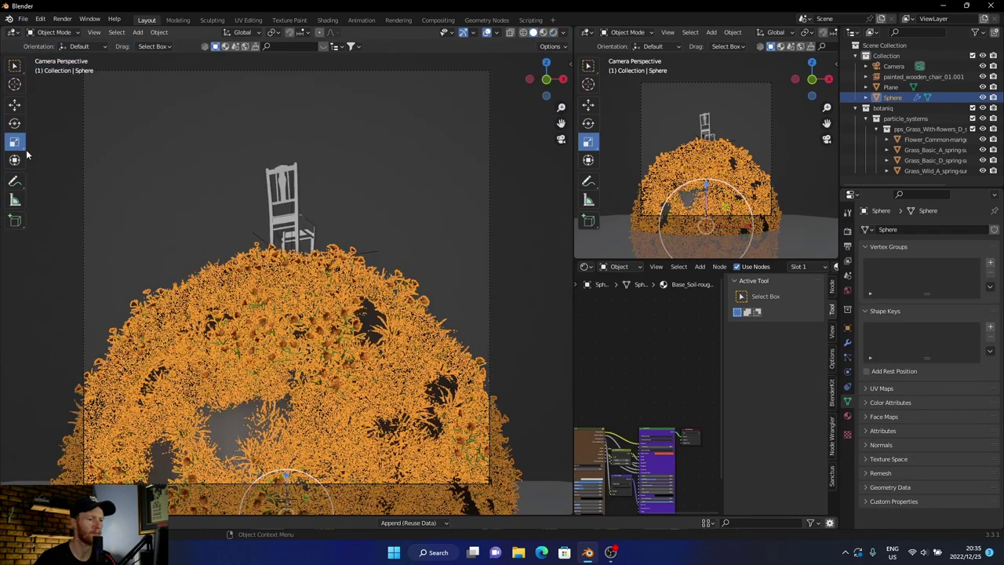
scroll(310, 447, "down", 2)
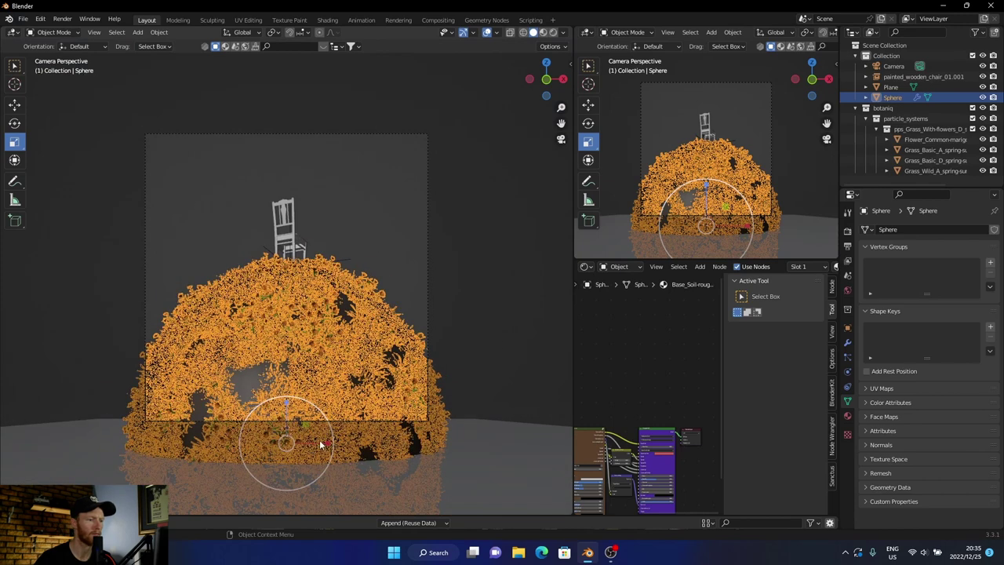
left_click_drag(314, 444, 337, 402)
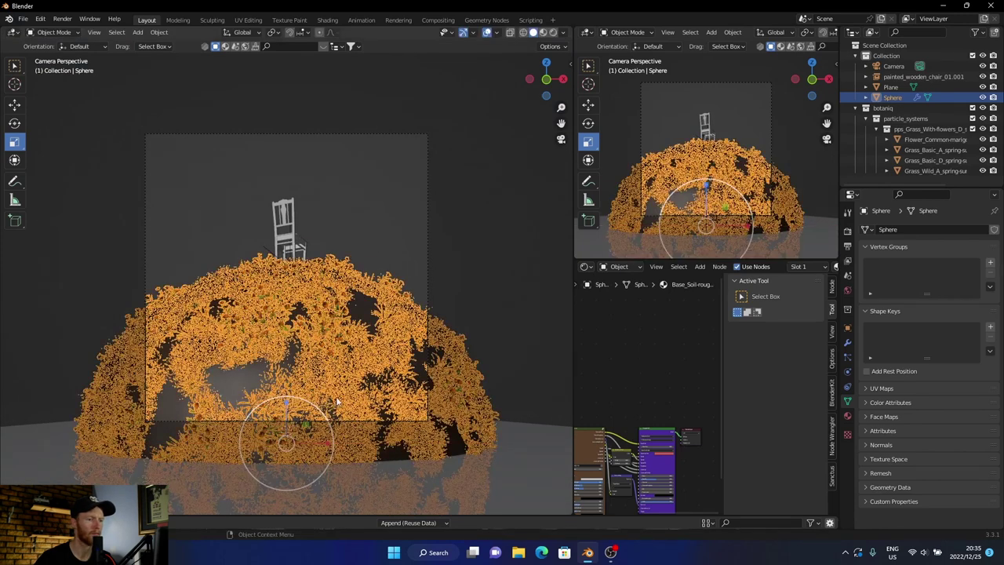
- Set botaniq Scatter Scale to 1.370 and Number to 1630, then deselect and hide the N panel
left_click(569, 61)
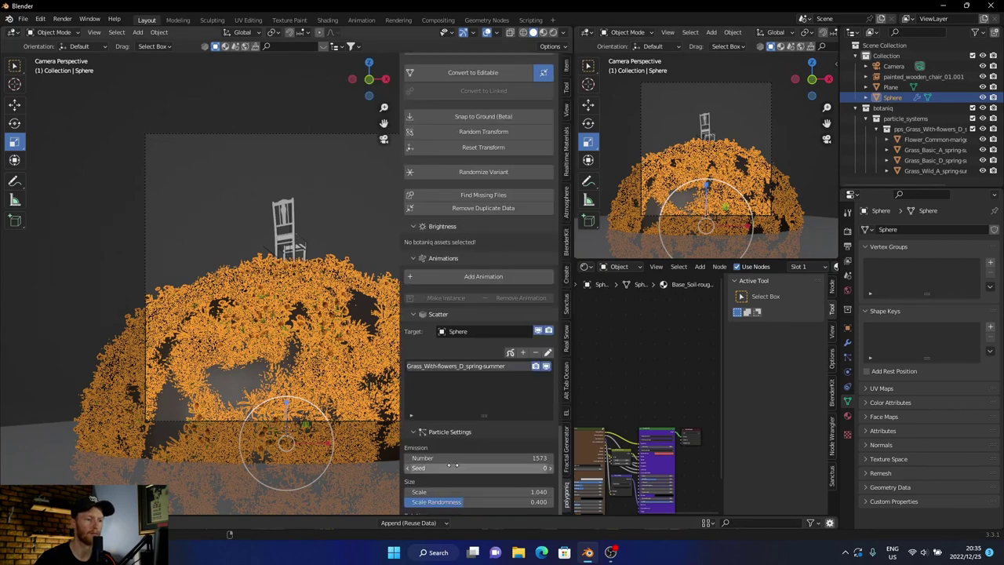
left_click_drag(443, 492, 490, 493)
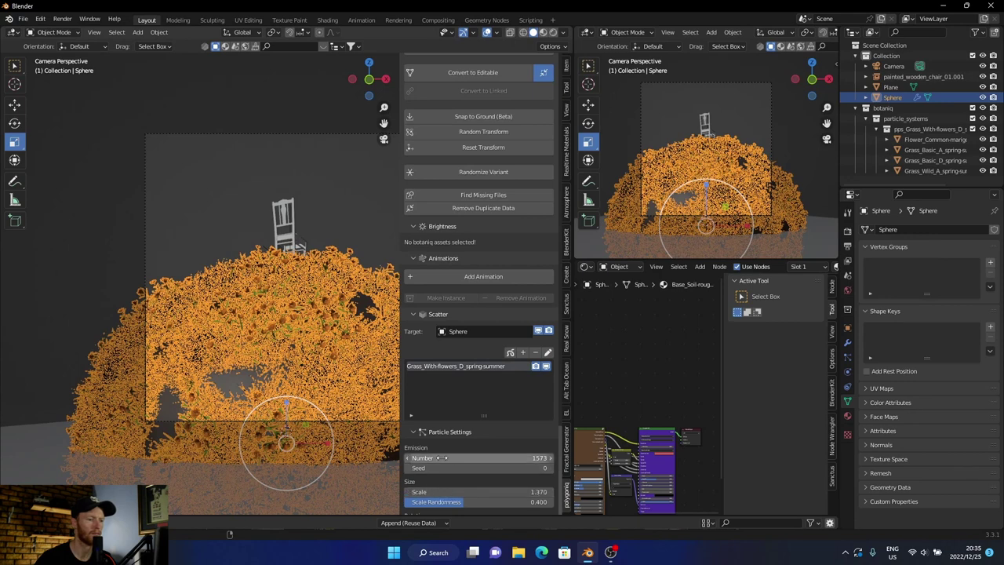
left_click_drag(447, 459, 471, 459)
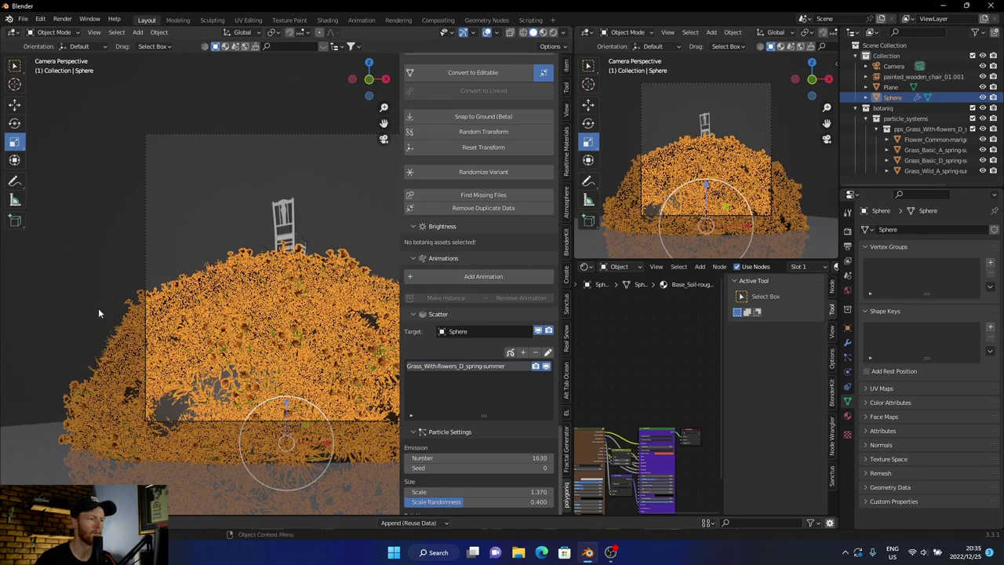
left_click(69, 273)
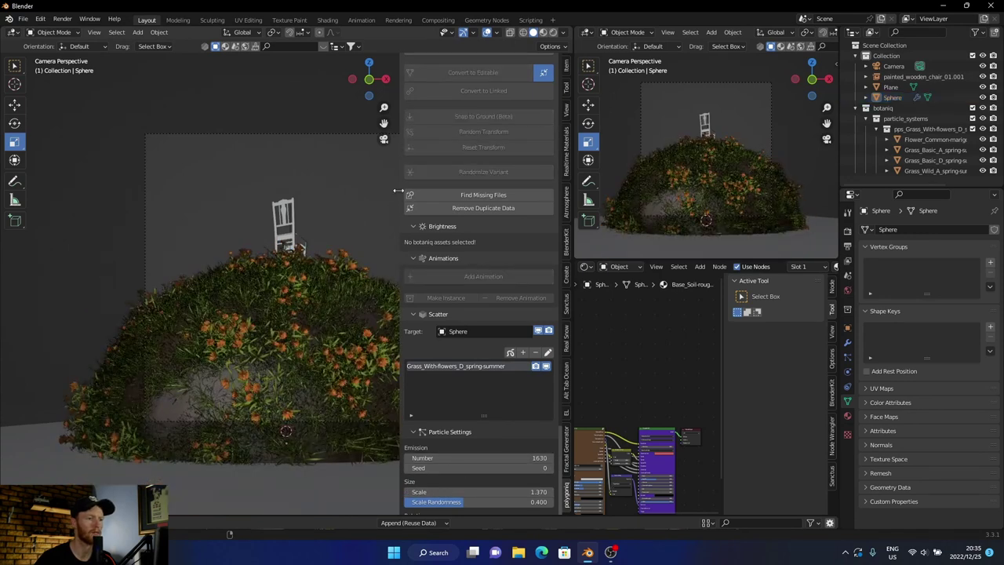
key("n")
scroll(390, 255, "up", 1)
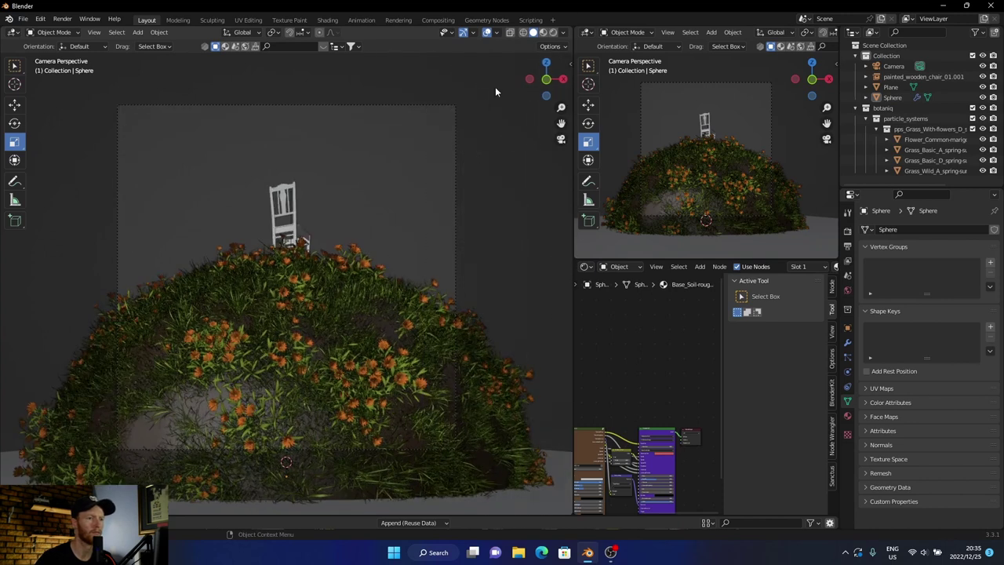
- Render the camera view, then scale the chair up about 1.26 and deselect it
left_click(552, 34)
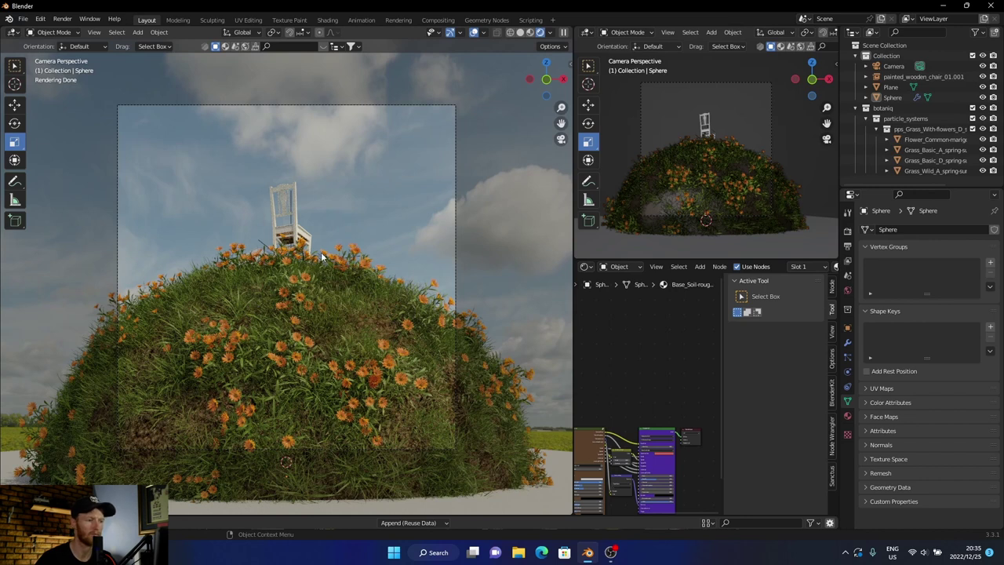
left_click(300, 211)
key("s")
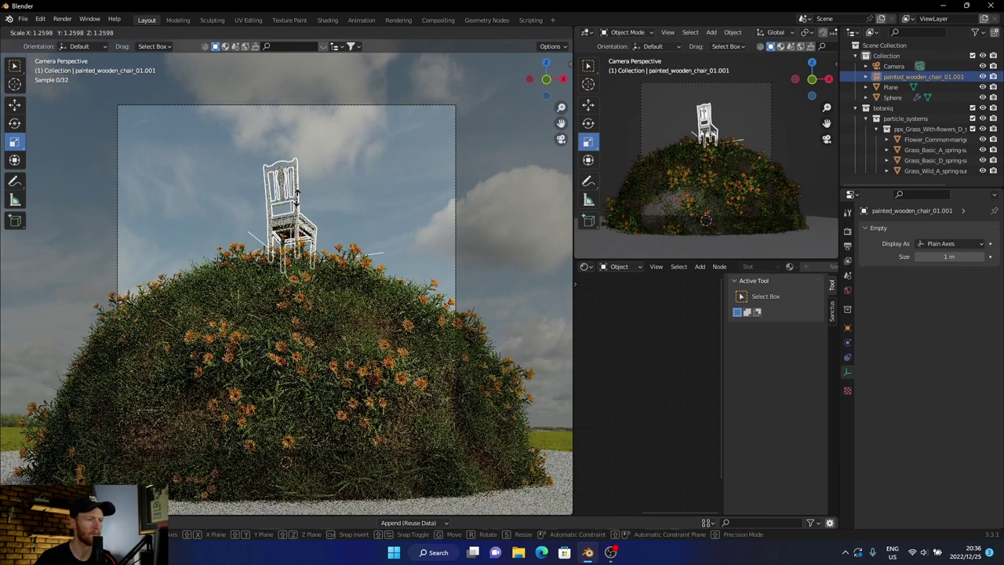
key("Return")
left_click(507, 204)
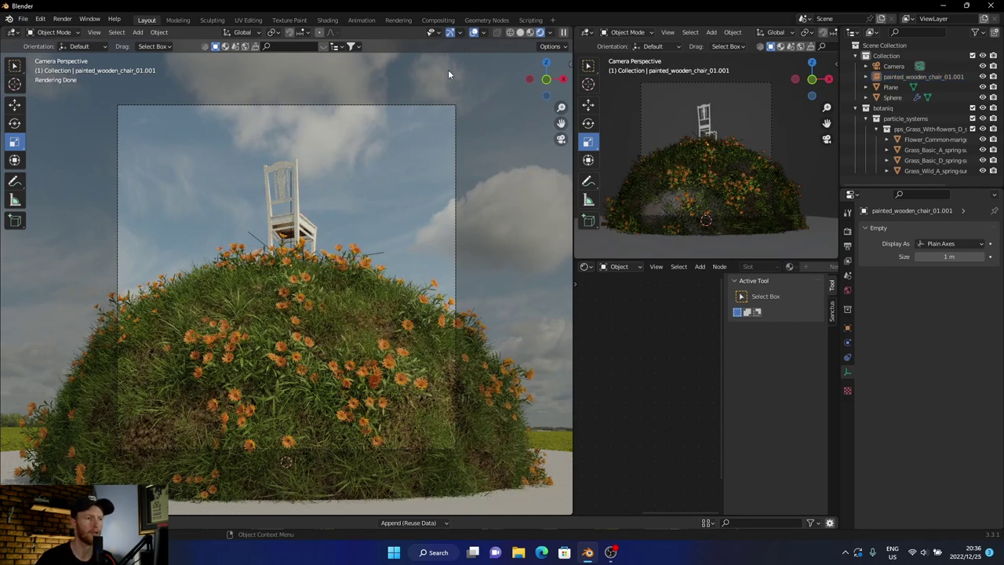
- Set Render Max Samples to 300 in the Sampling settings
left_click(847, 247)
left_click(848, 232)
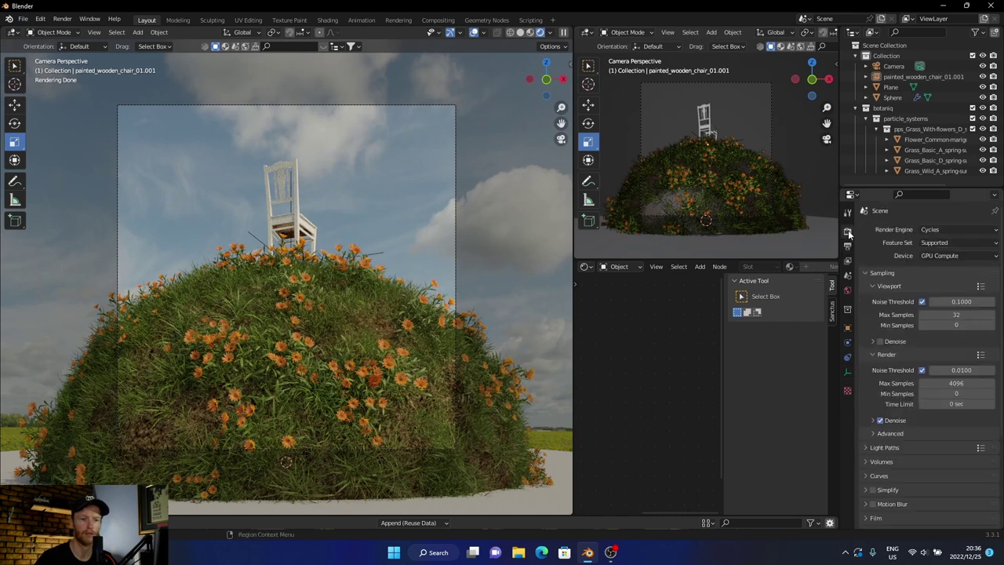
double_click(957, 382)
key("BackSpace")
type("300")
key("Return")
- Expand Performance and set Memory Tile Size to 256
scroll(906, 405, "down", 5)
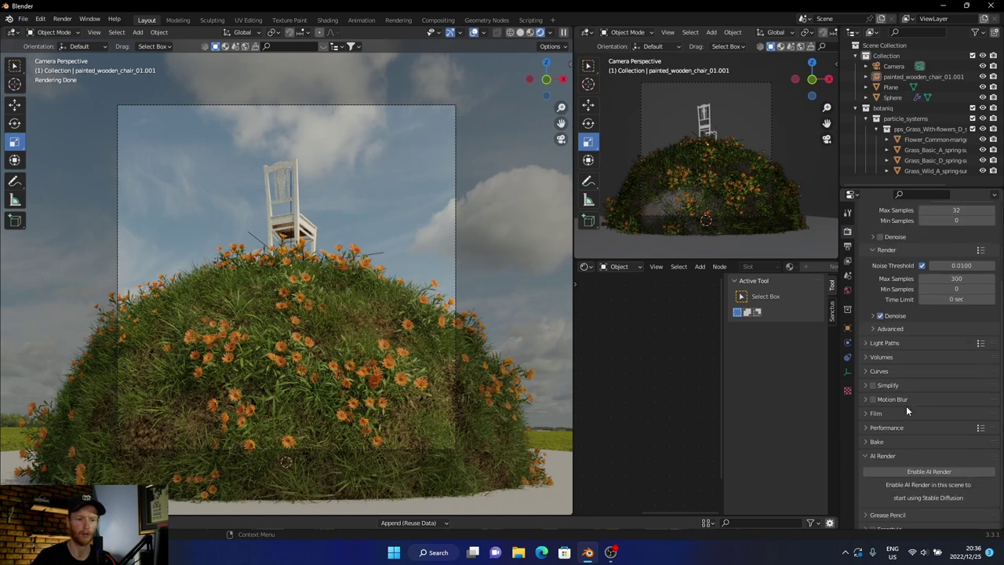
left_click(866, 426)
scroll(866, 426, "down", 2)
double_click(953, 385)
key("BackSpace")
key("Return")
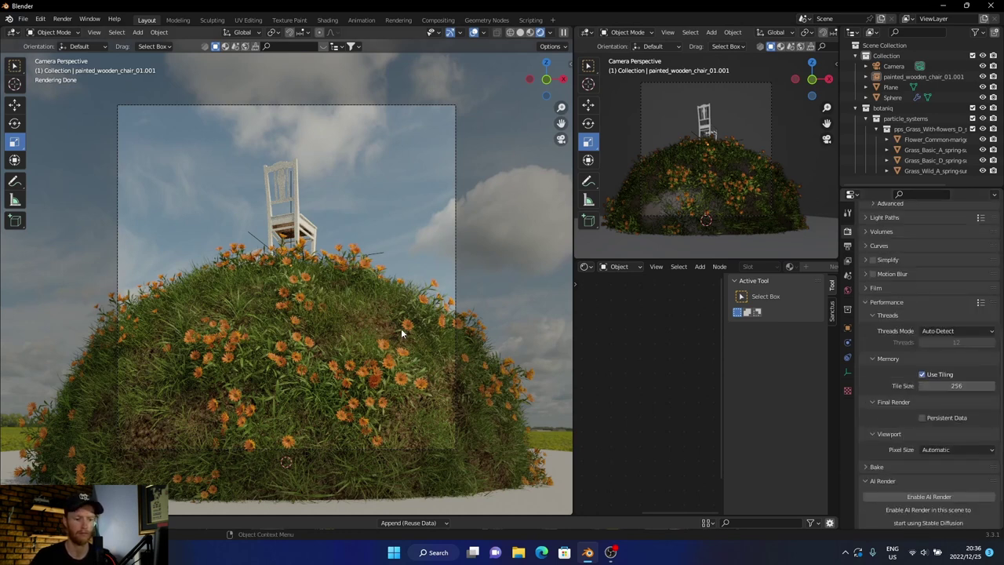
- Render the final image of the white chair atop the flower dome
key("F11")
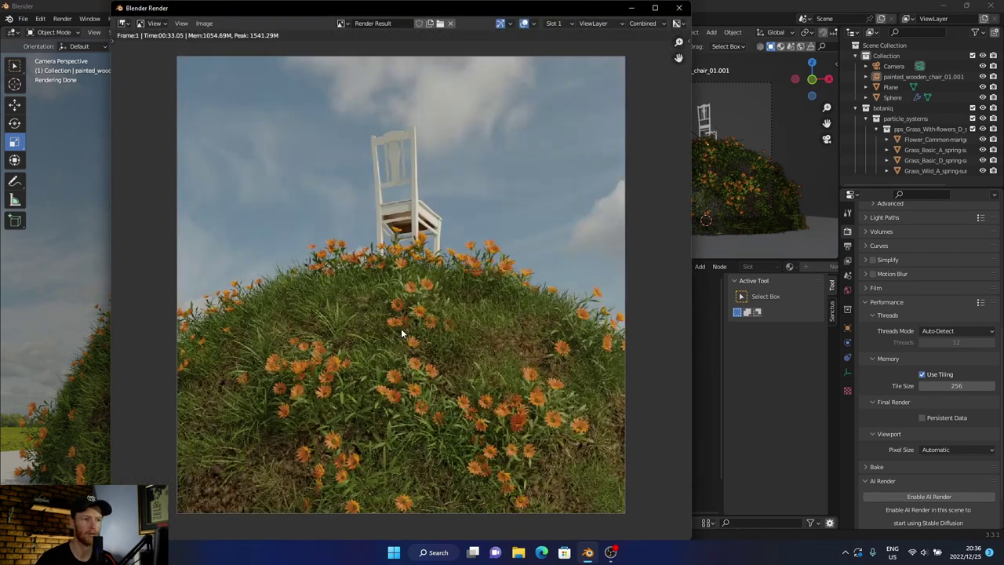